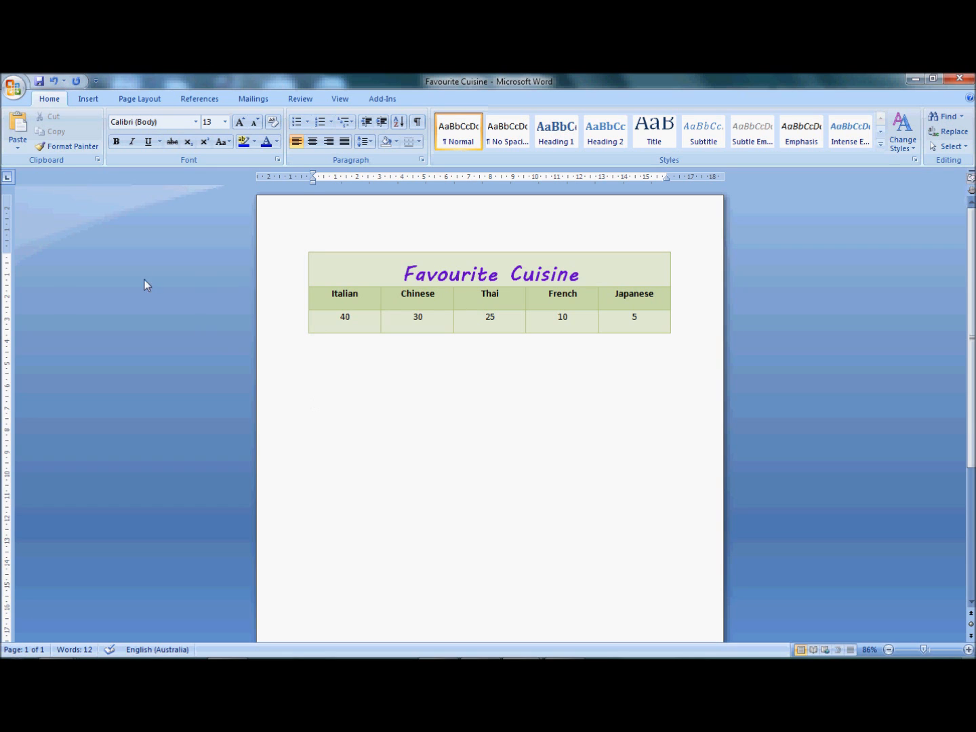
Insert a clustered column chart below the Favourite Cuisine table
click(84, 99)
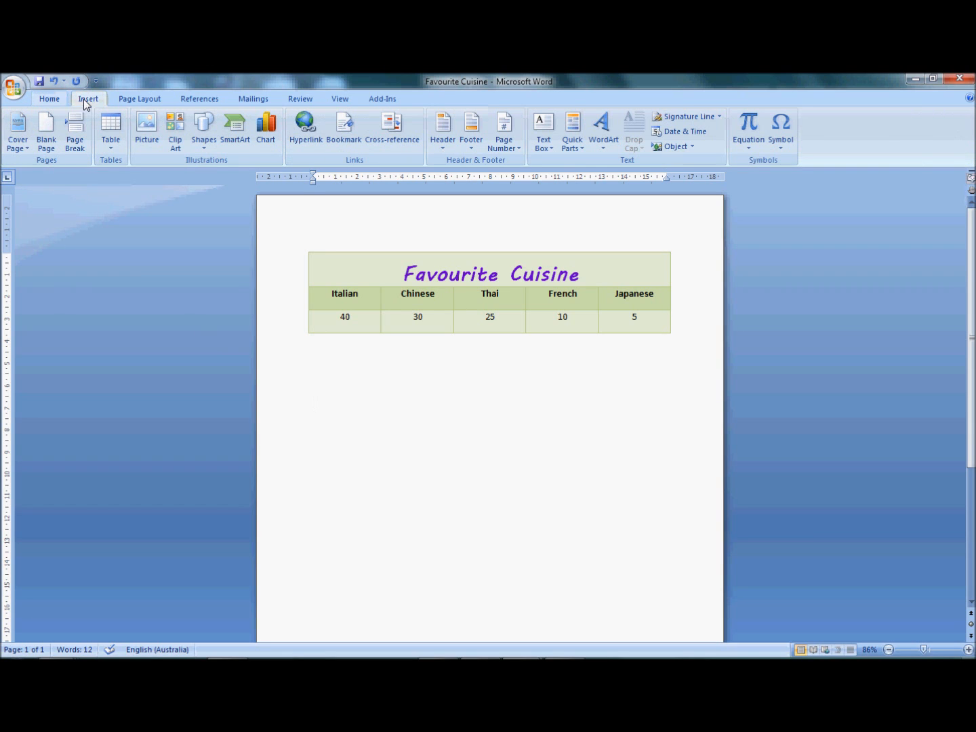
click(270, 126)
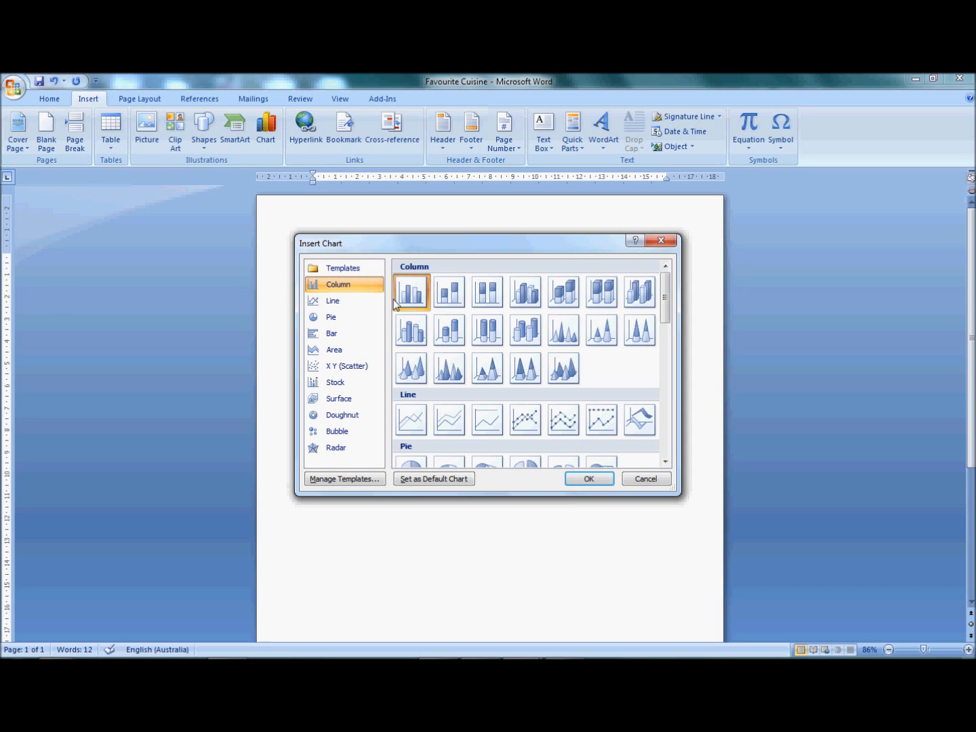
click(589, 479)
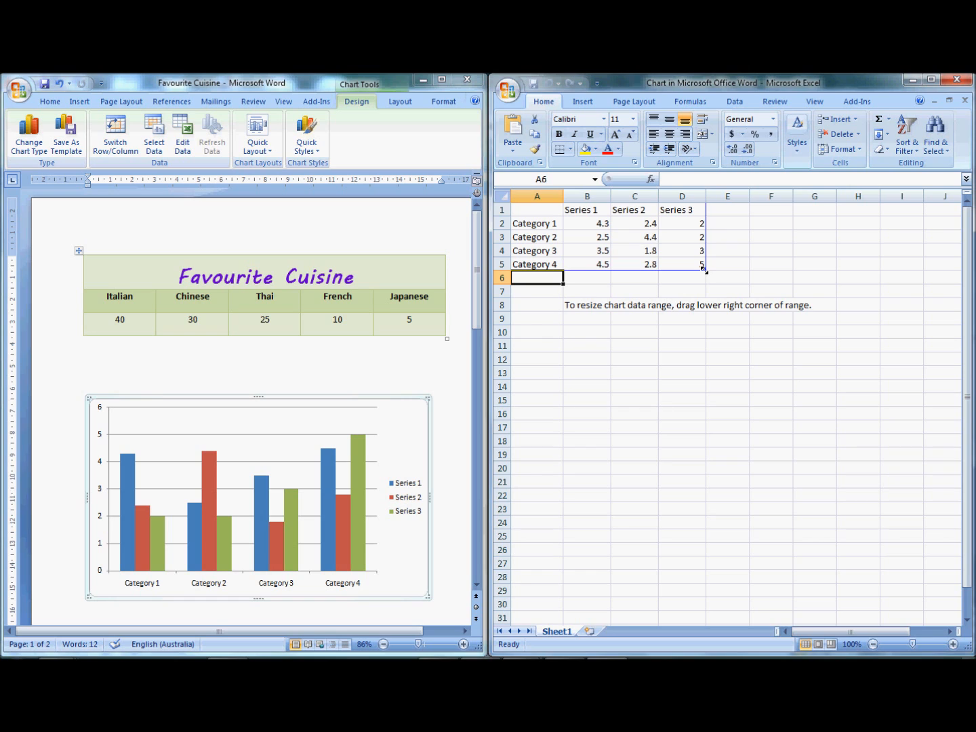
Resize the chart data range to A1:B6 and delete the Series 2 and Series 3 data from columns C and D
mouse_move(705, 270)
mouse_down()
mouse_move(702, 283)
mouse_move(604, 272)
mouse_up()
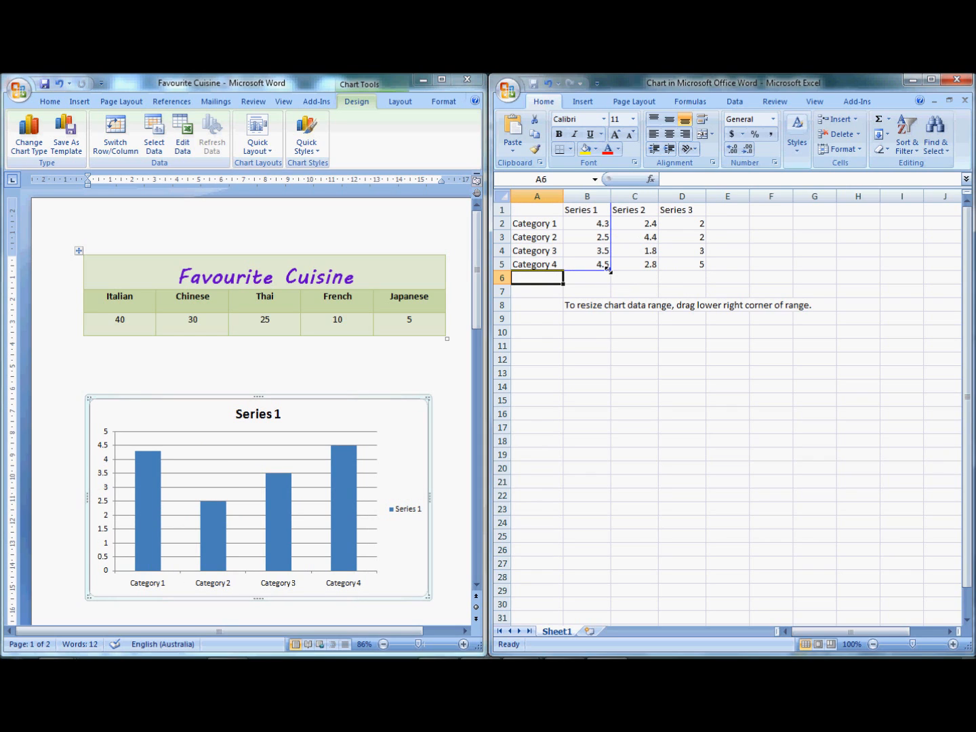
drag(609, 271, 608, 281)
drag(635, 211, 680, 267)
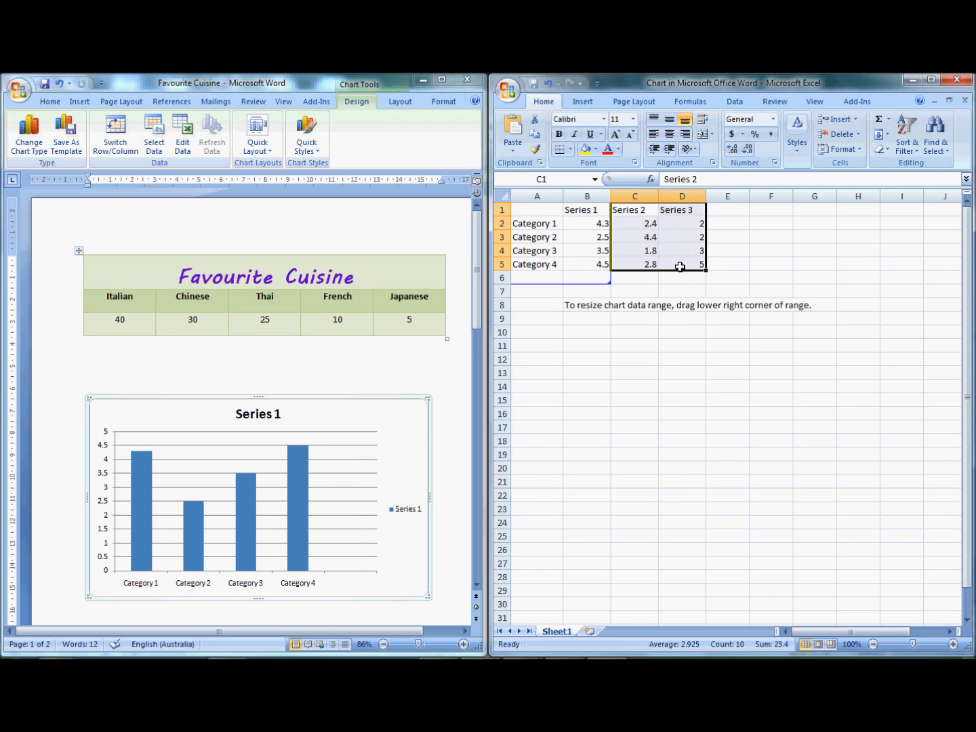
key(Delete)
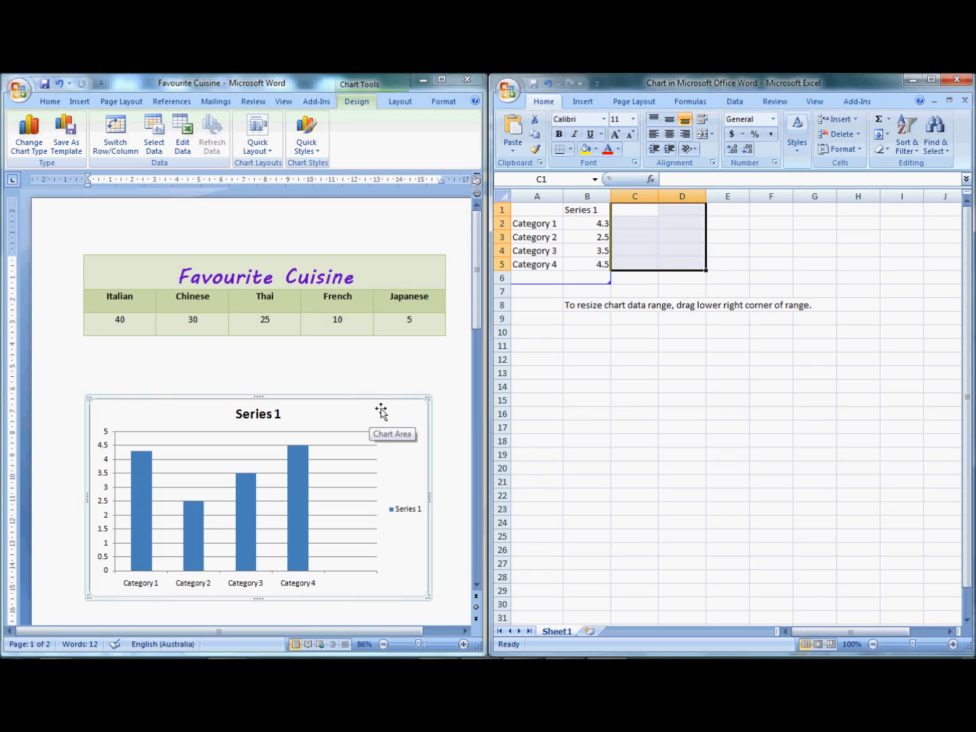
click(634, 387)
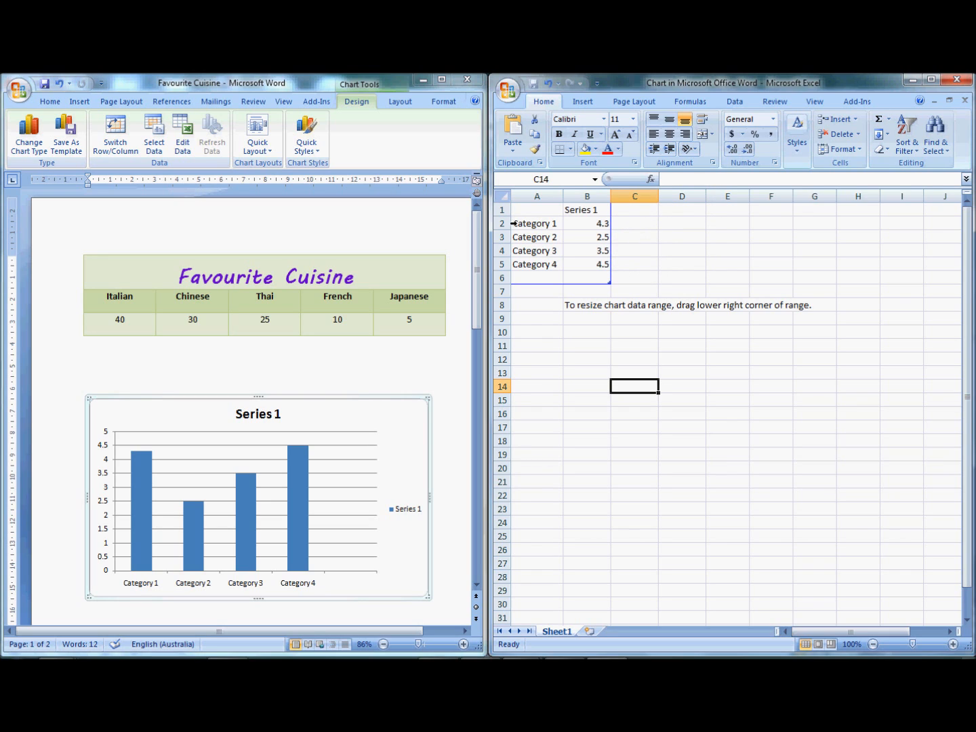
Replace the first two chart categories with Italian at 40 and Chinese at 30 in rows 2 and 3
click(546, 225)
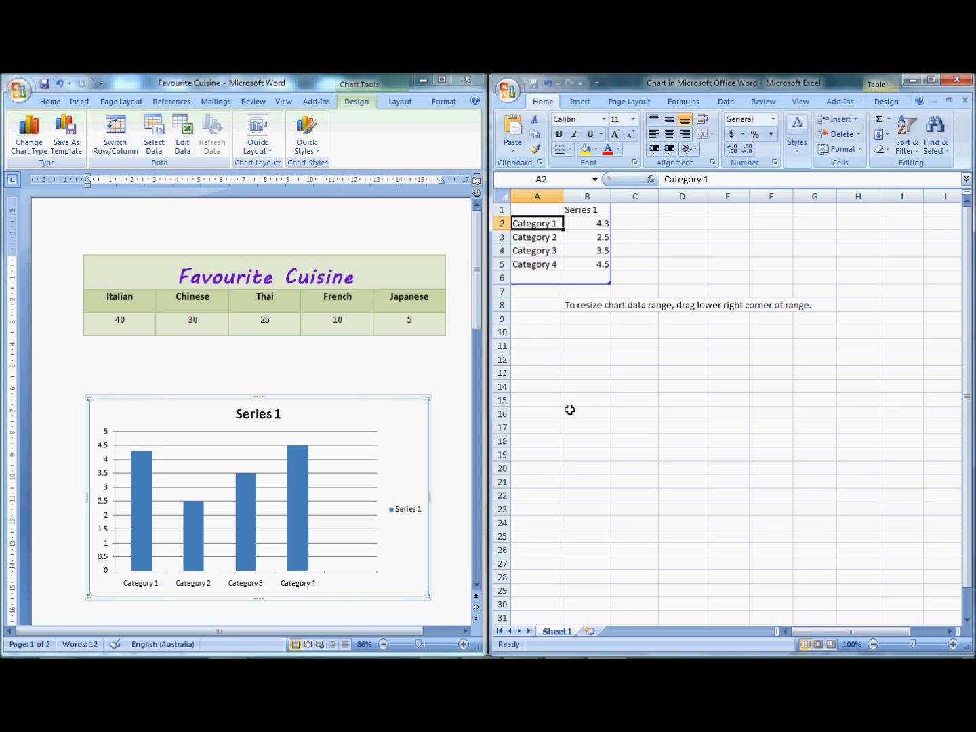
text(Italian)
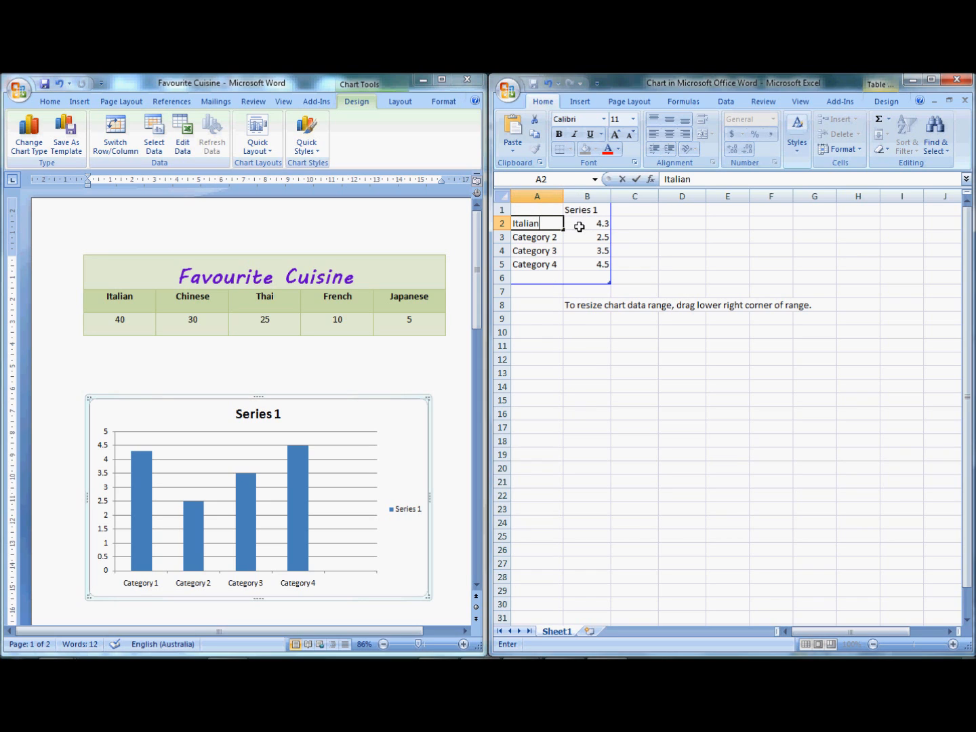
click(578, 225)
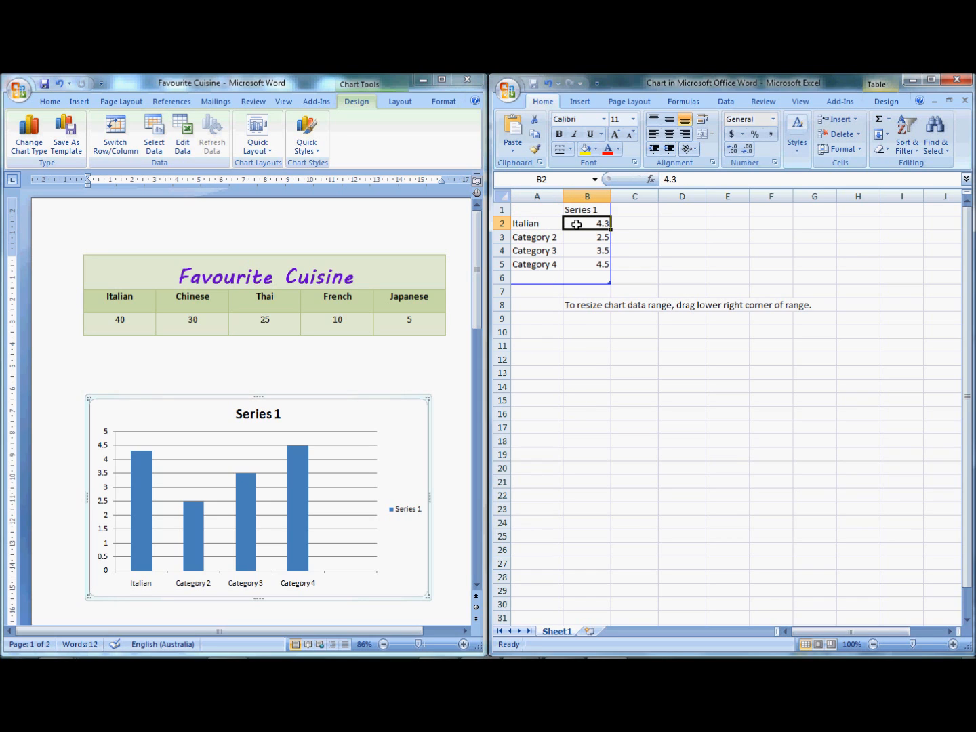
text(40)
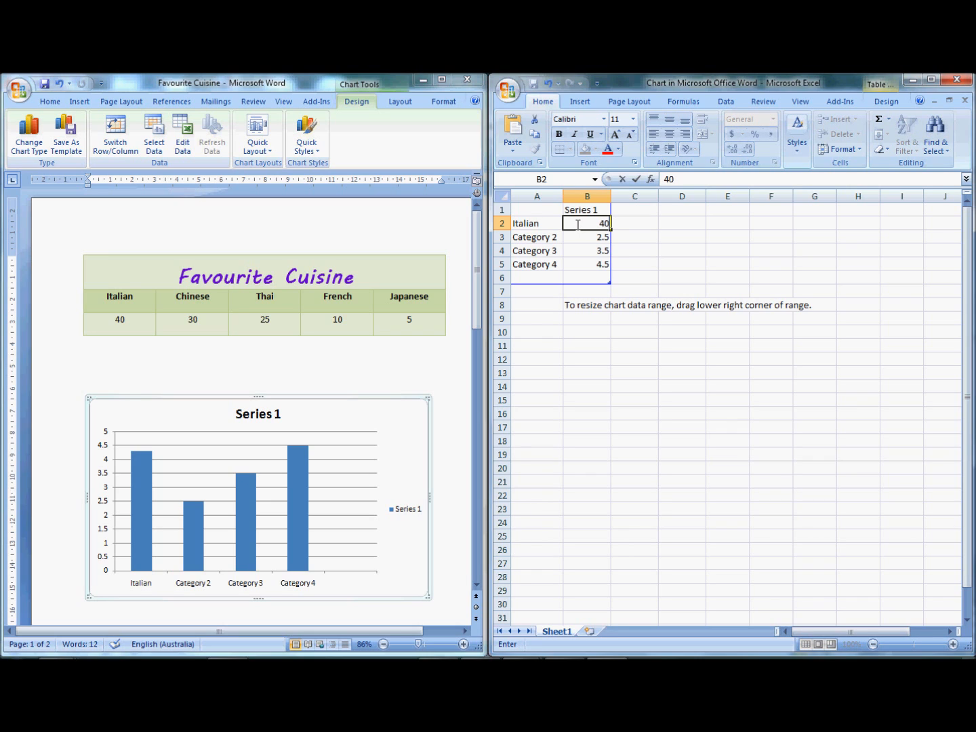
key(Return)
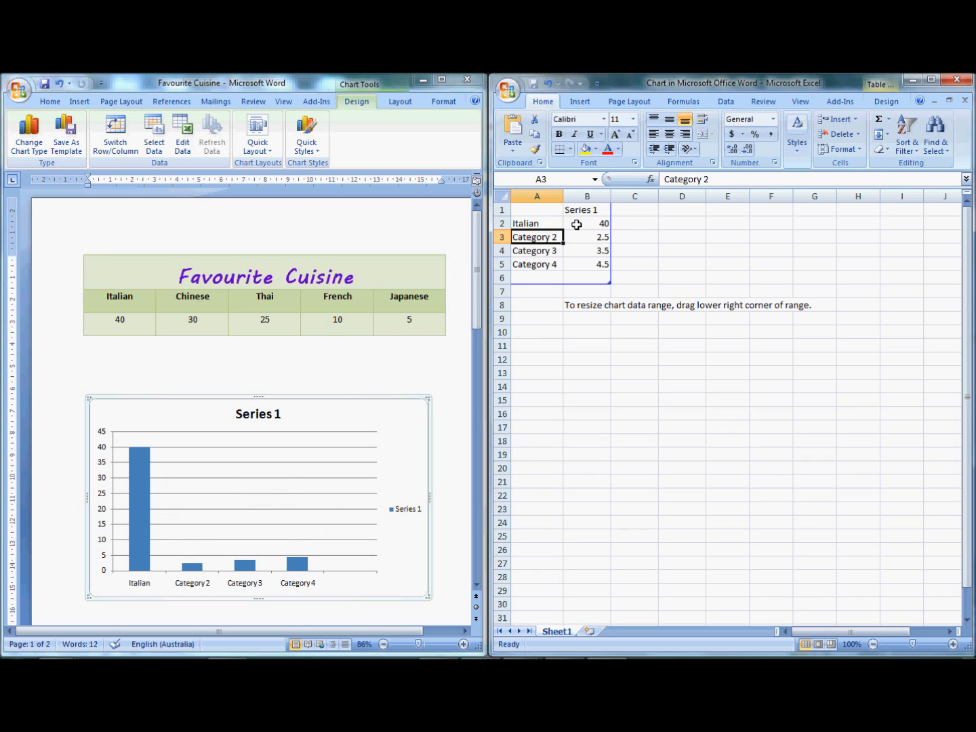
text(Chine)
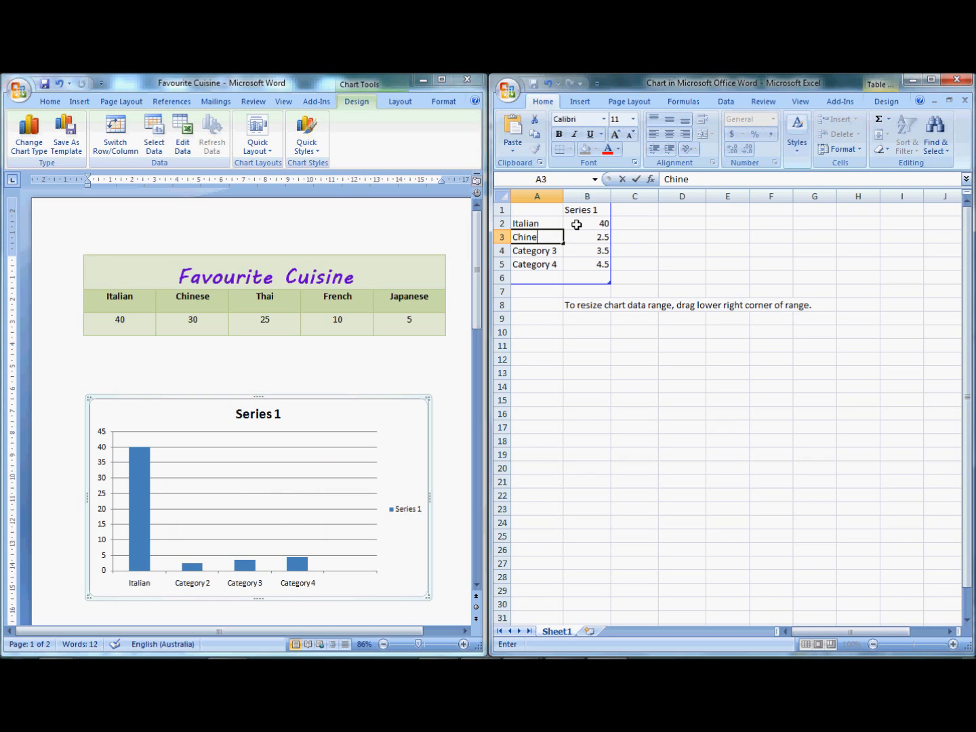
text(se)
key(Tab)
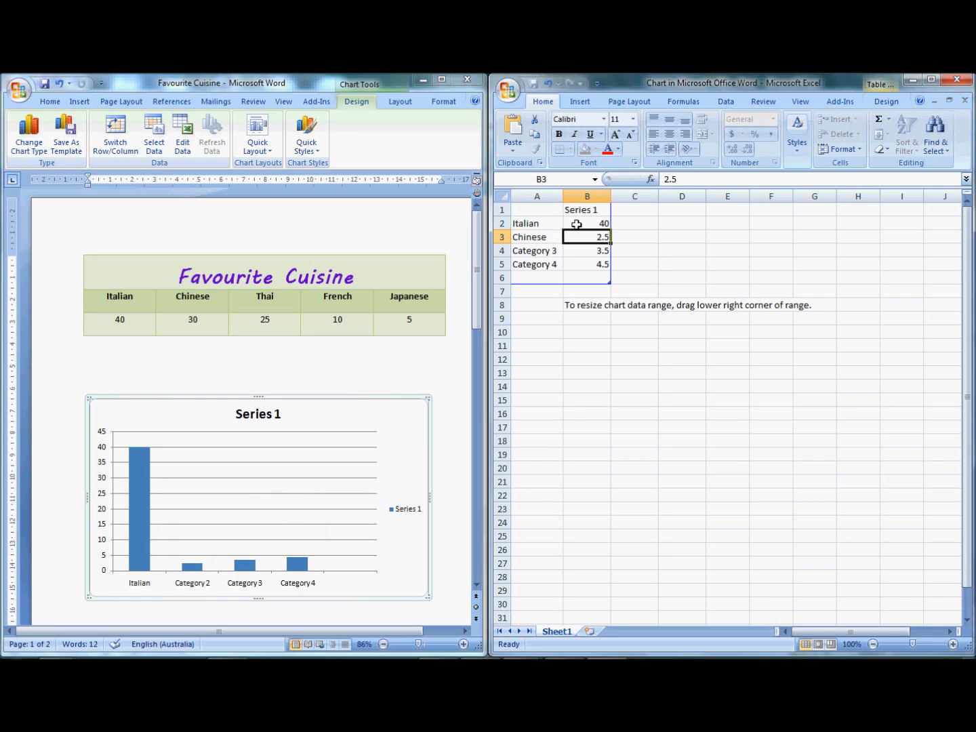
text(30)
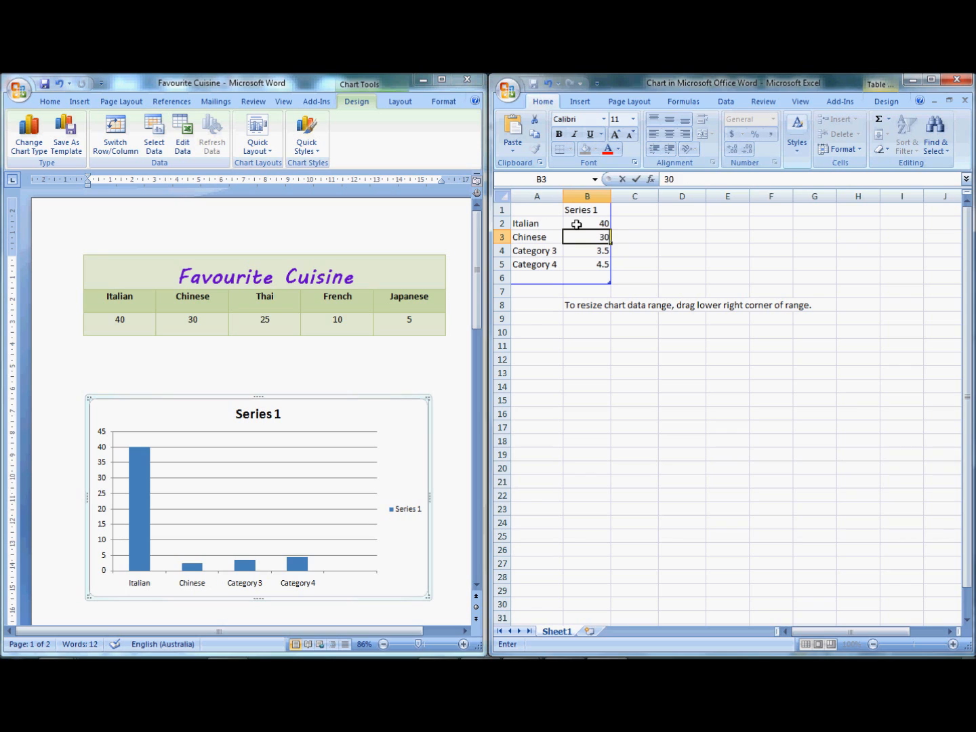
key(Return)
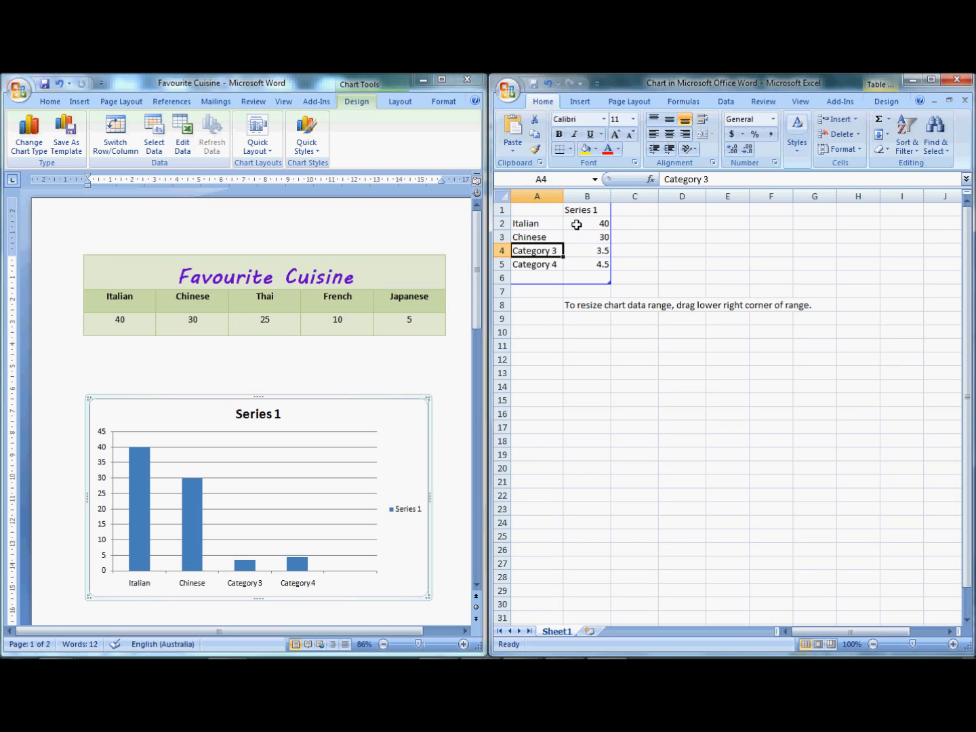
Replace the third and fourth chart categories with Thai at 25 and French at 10 in rows 4 and 5
text(Thai)
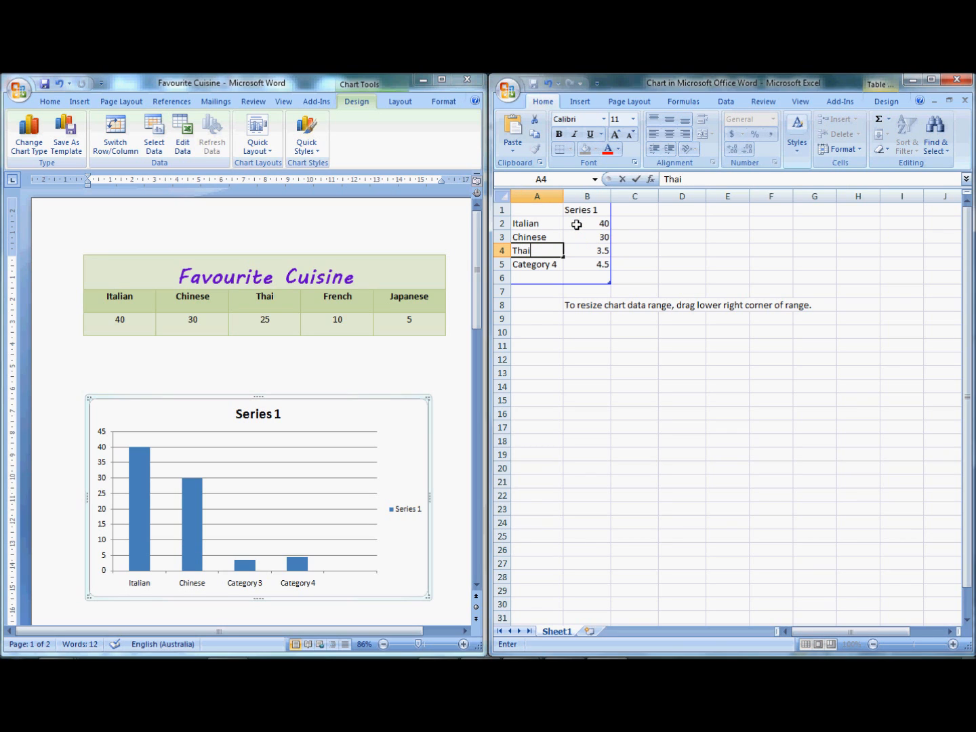
key(Tab)
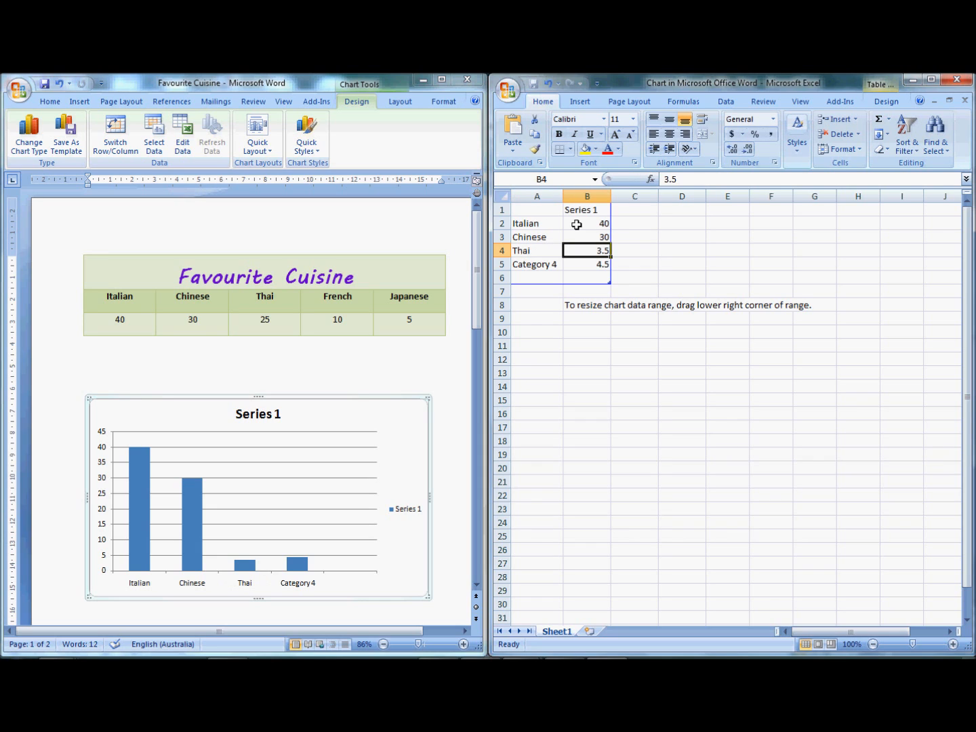
text(25)
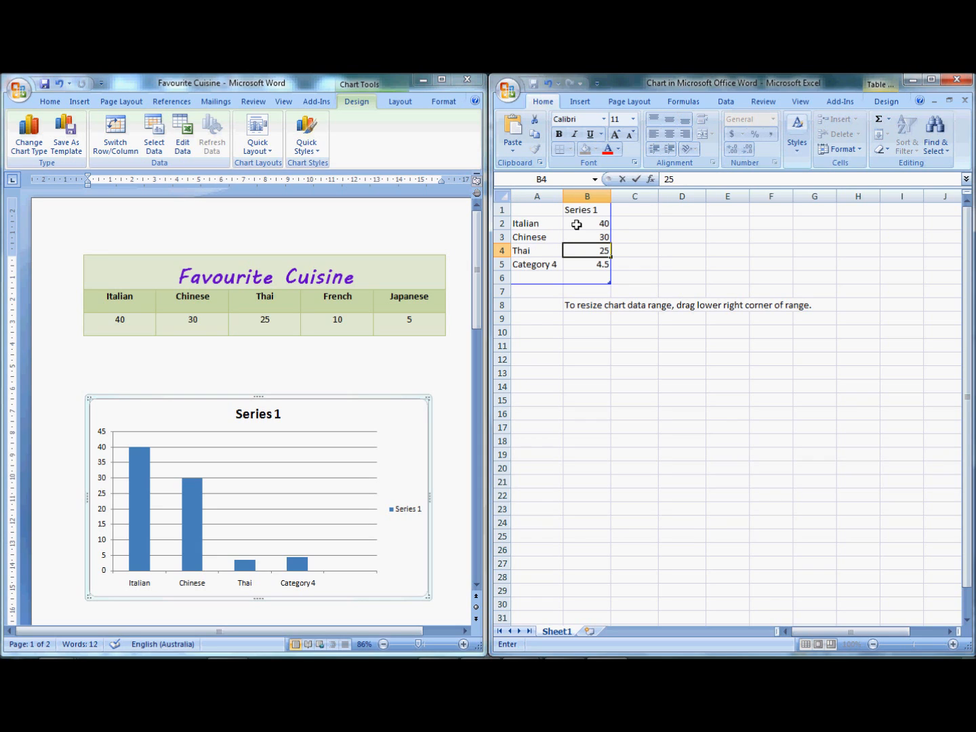
key(Return)
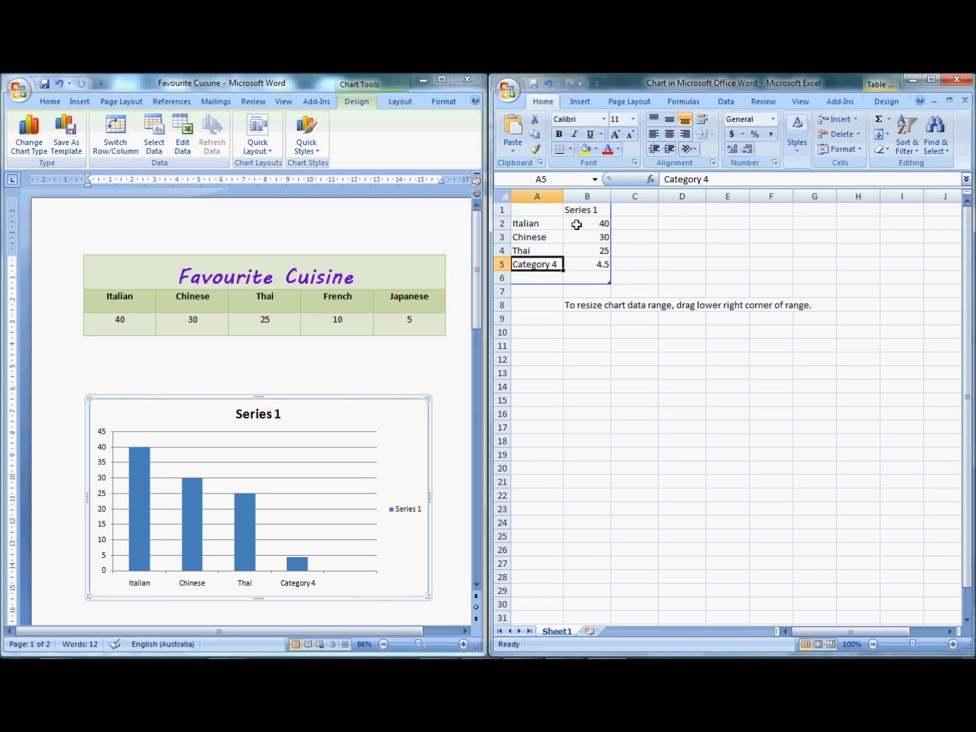
text(Fre)
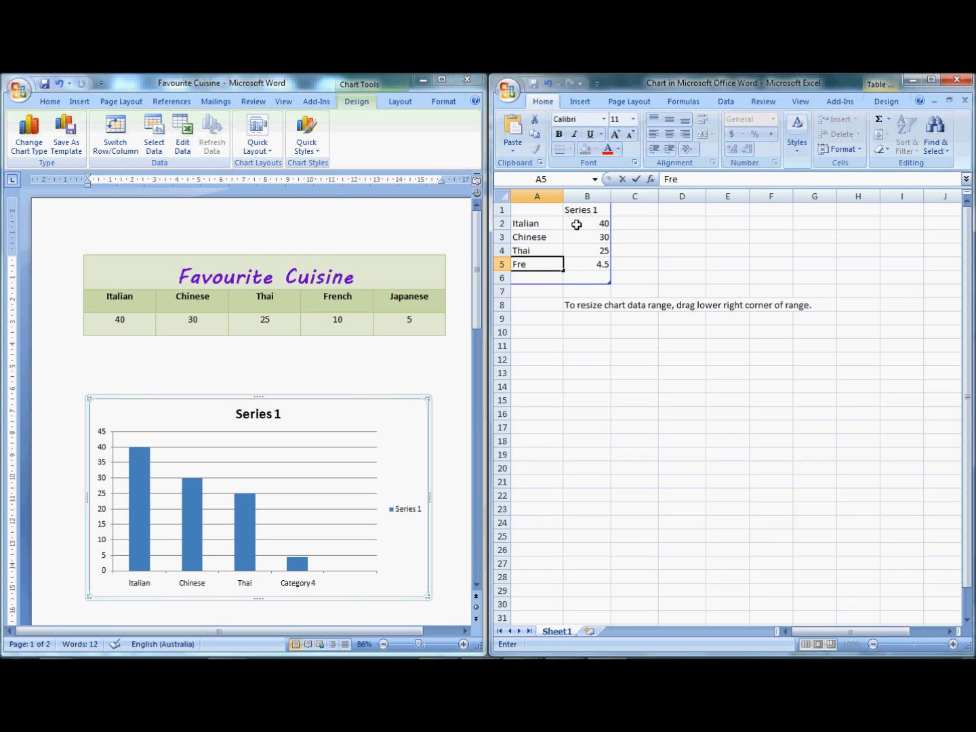
text(nch)
key(Tab)
text(10)
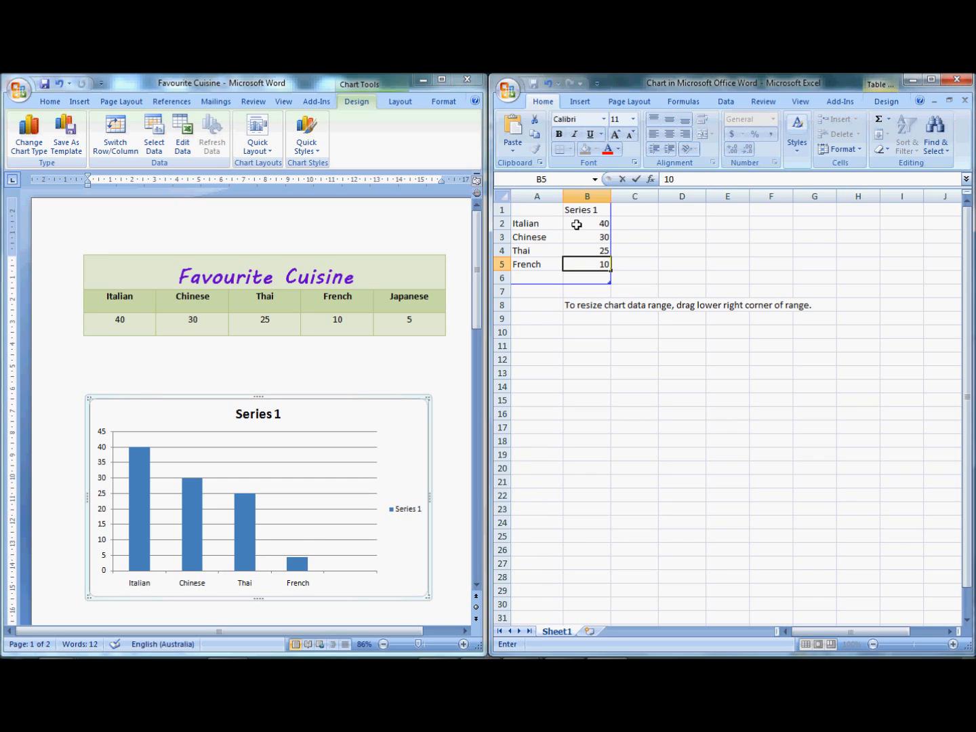
key(Return)
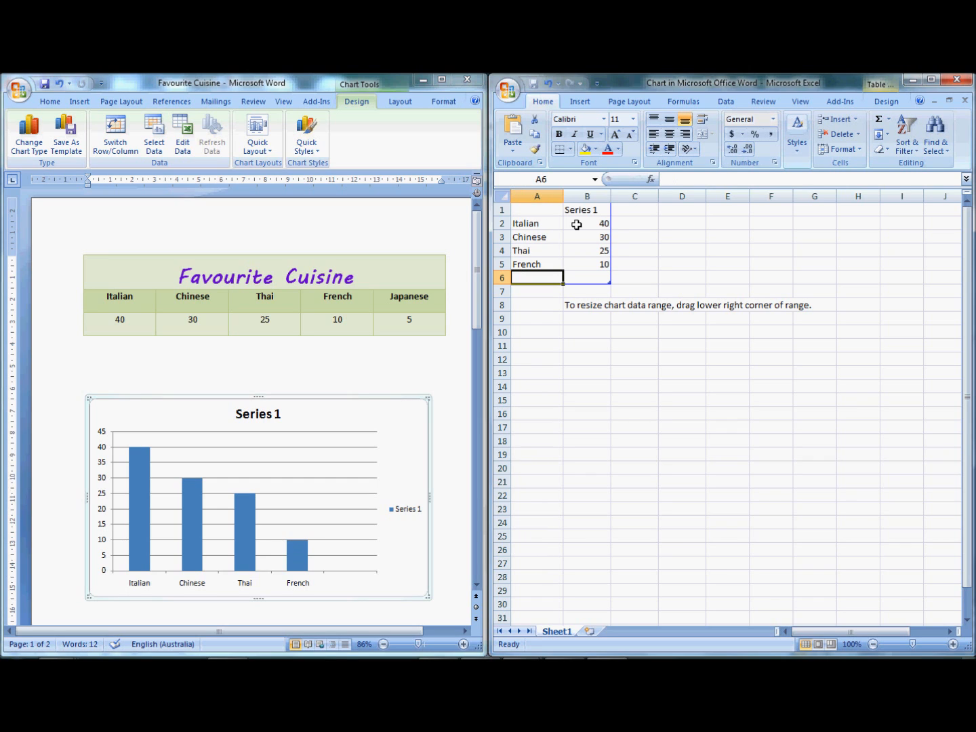
Add Japanese with the value 5 as the fifth chart category in row 6
text(Jap)
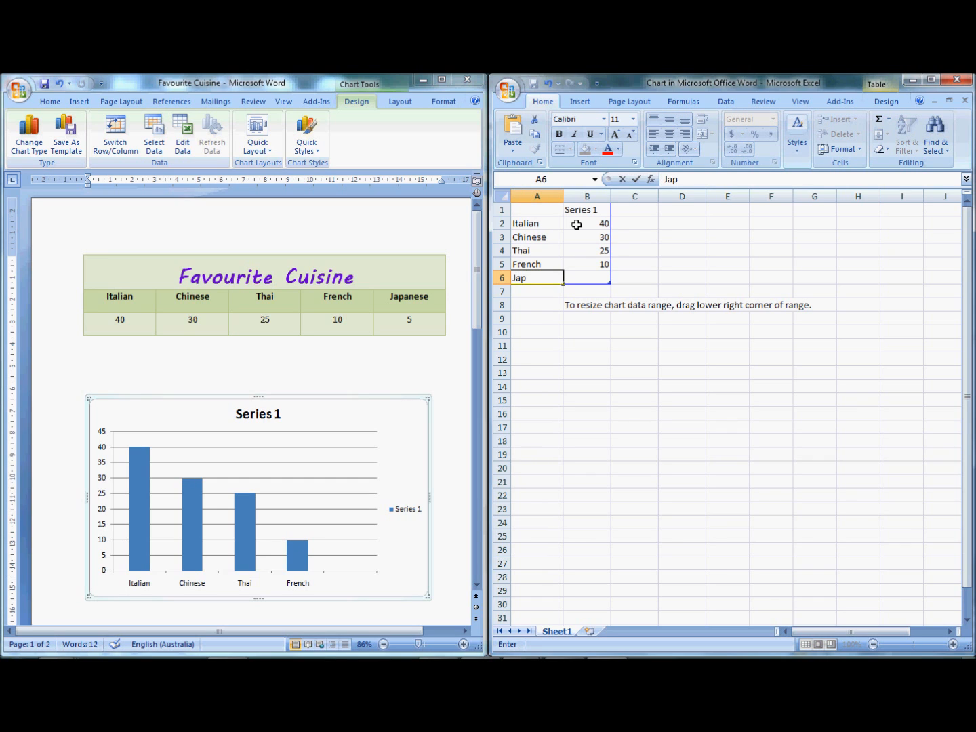
text(anese)
key(Tab)
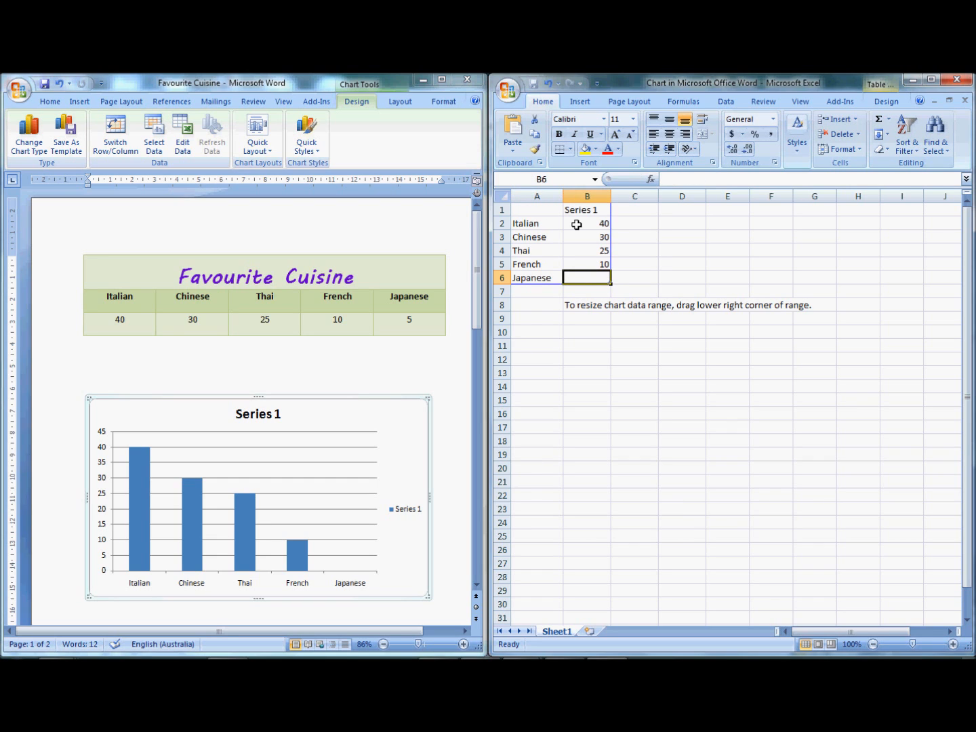
text(5)
key(Return)
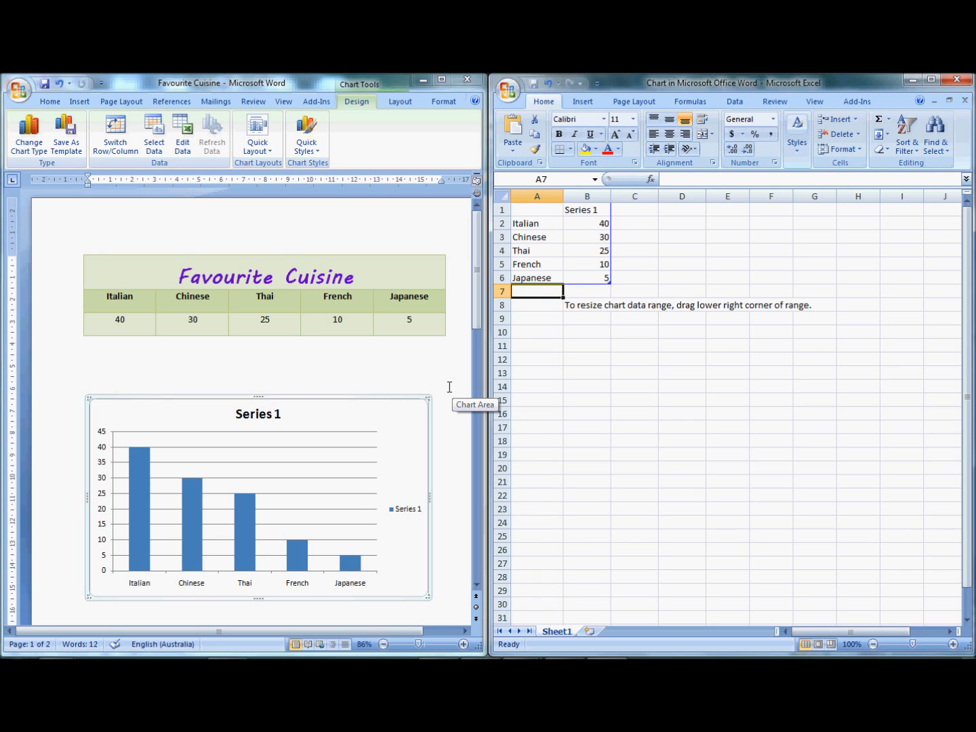
Maximise the Word document window and change the chart title to "FAVOURITE CUISINES"
click(442, 80)
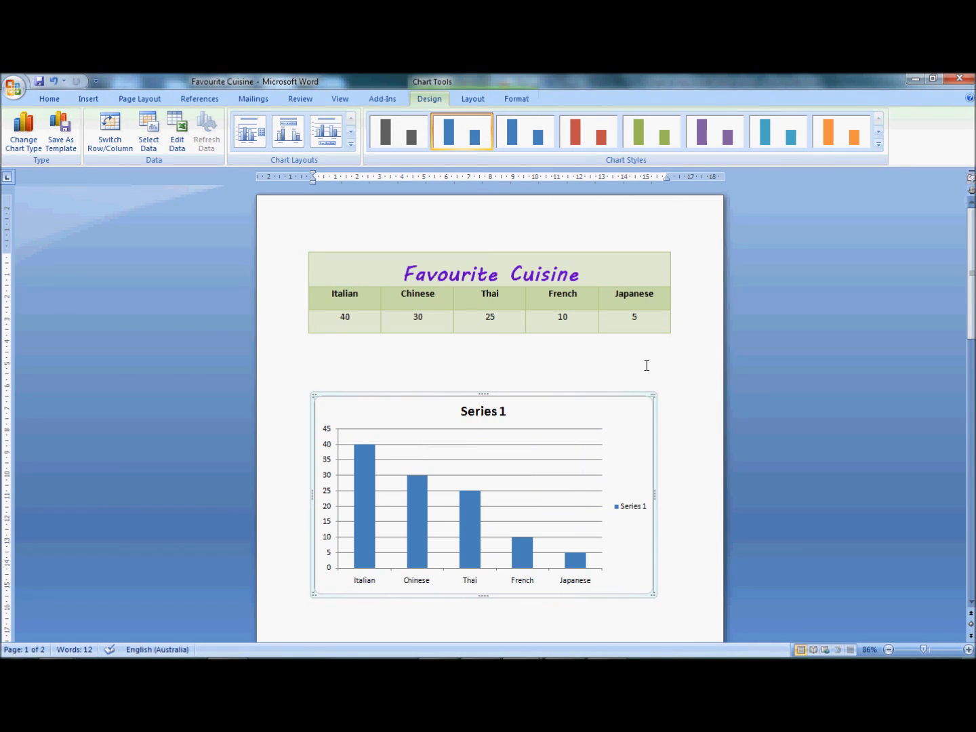
click(475, 417)
drag(462, 412, 503, 412)
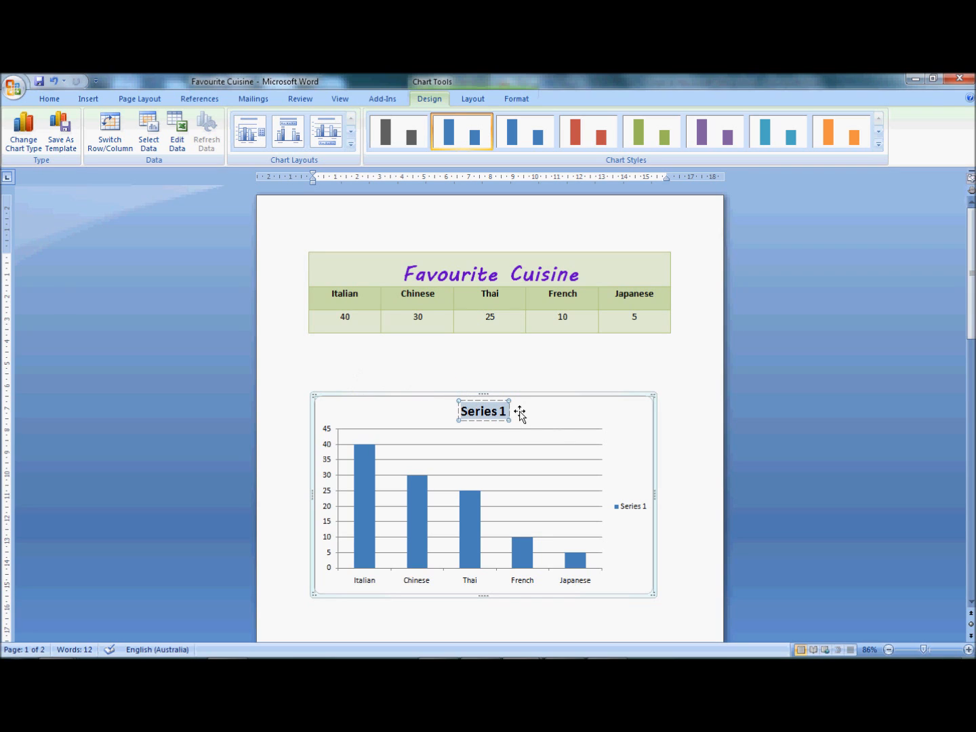
text(FAVOUTI)
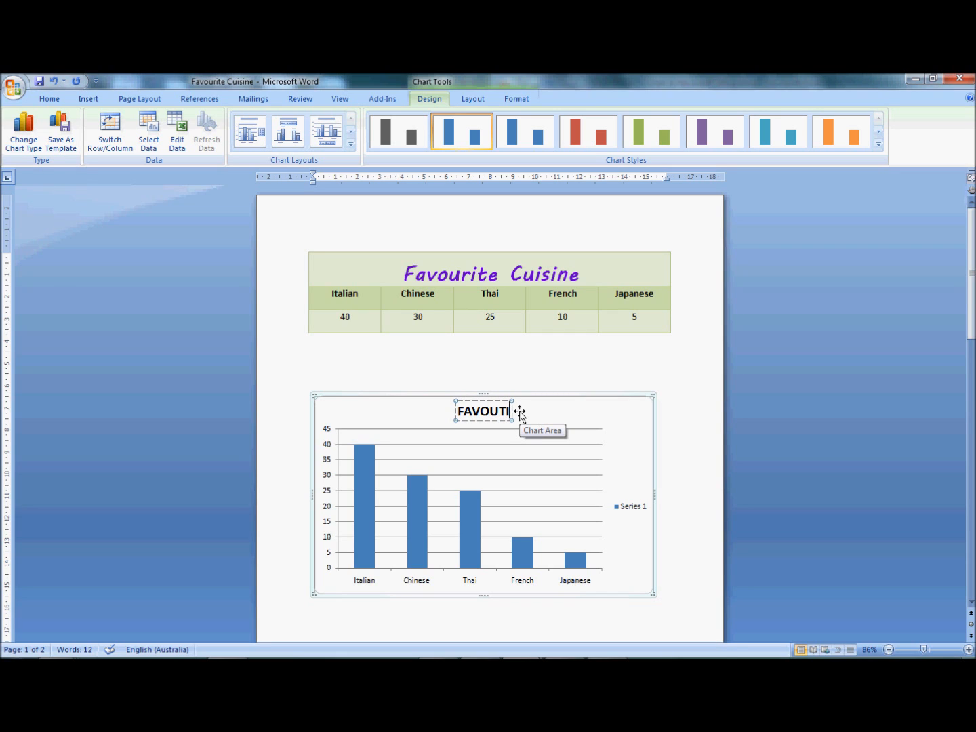
key(BackSpace)
key(BackSpace)
text(RITE)
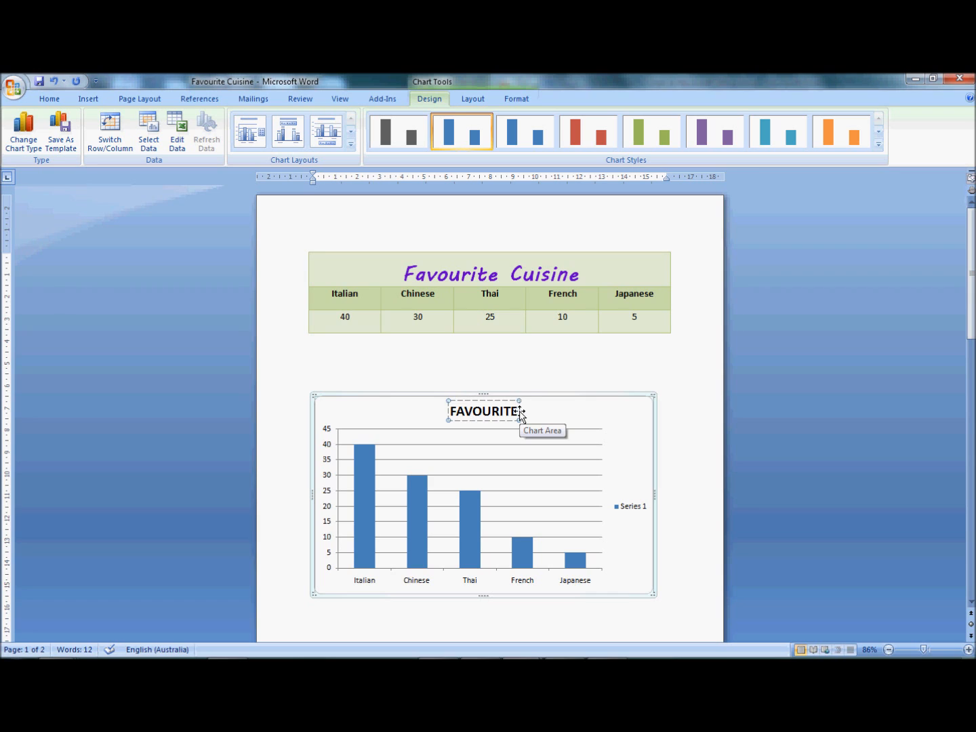
text( CUISINES)
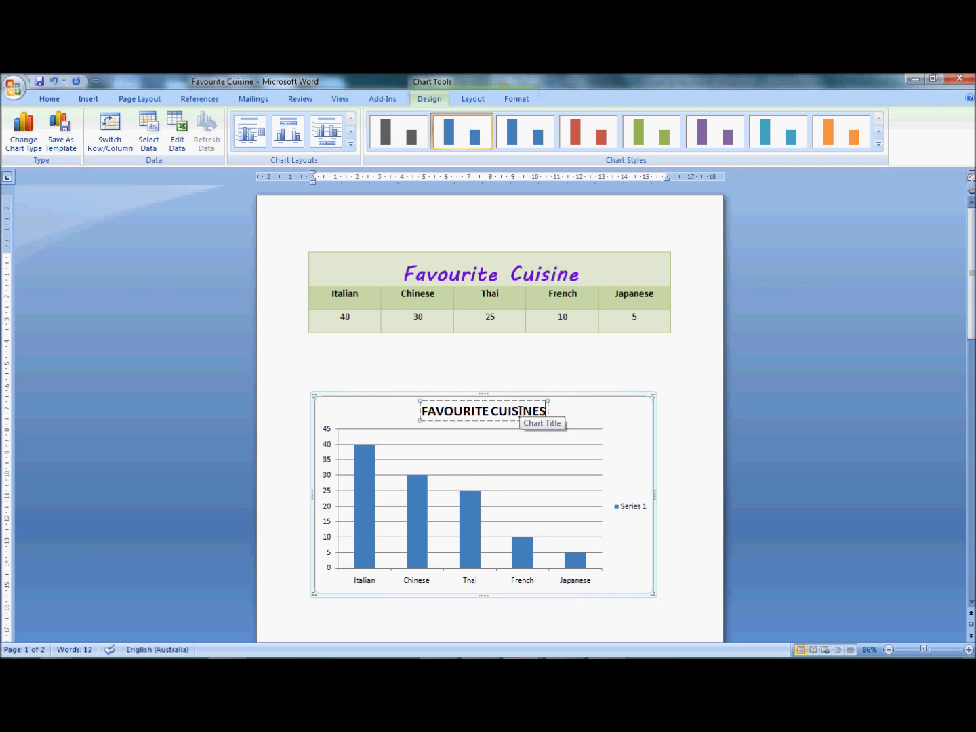
Add a second line reading "Scale 1:5" to the chart title
key(Return)
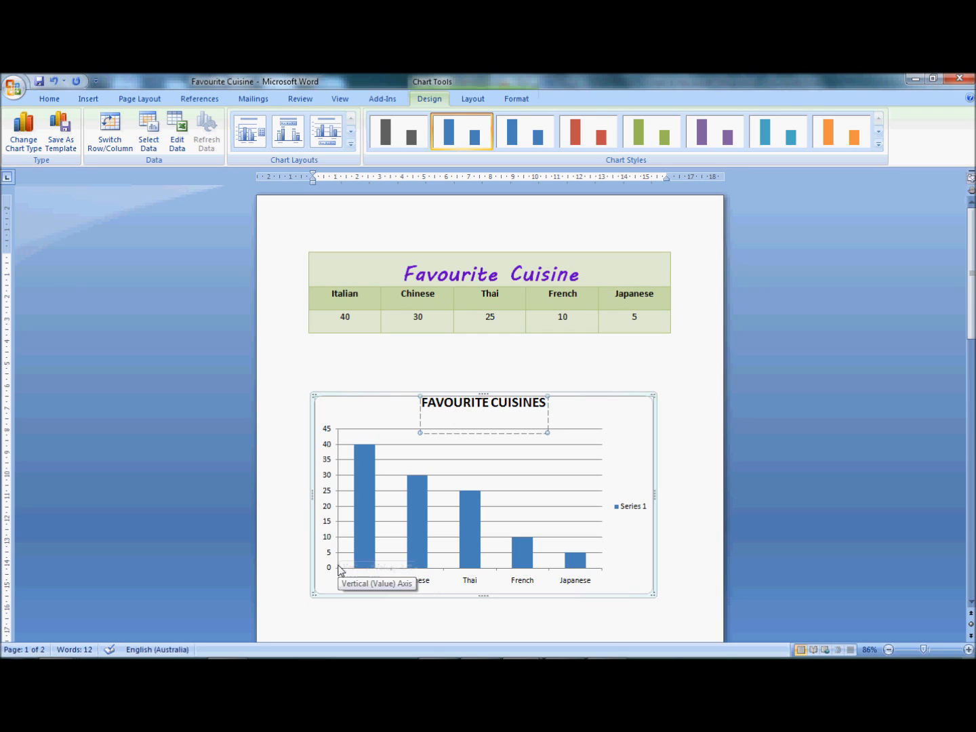
text(Sc)
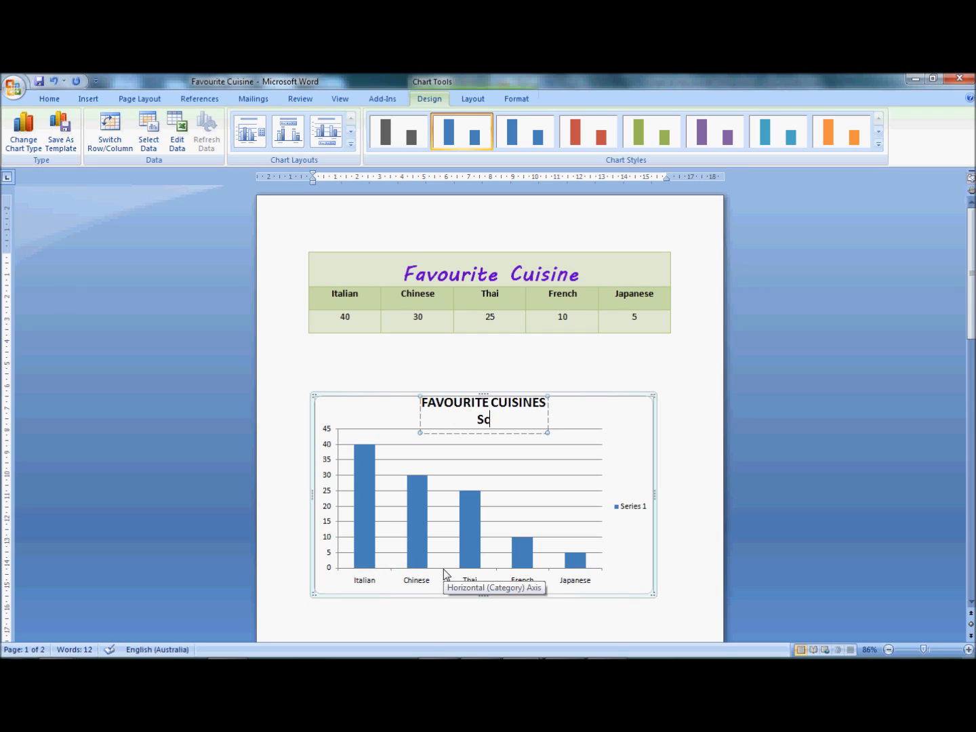
text(ale 1:5)
click(634, 429)
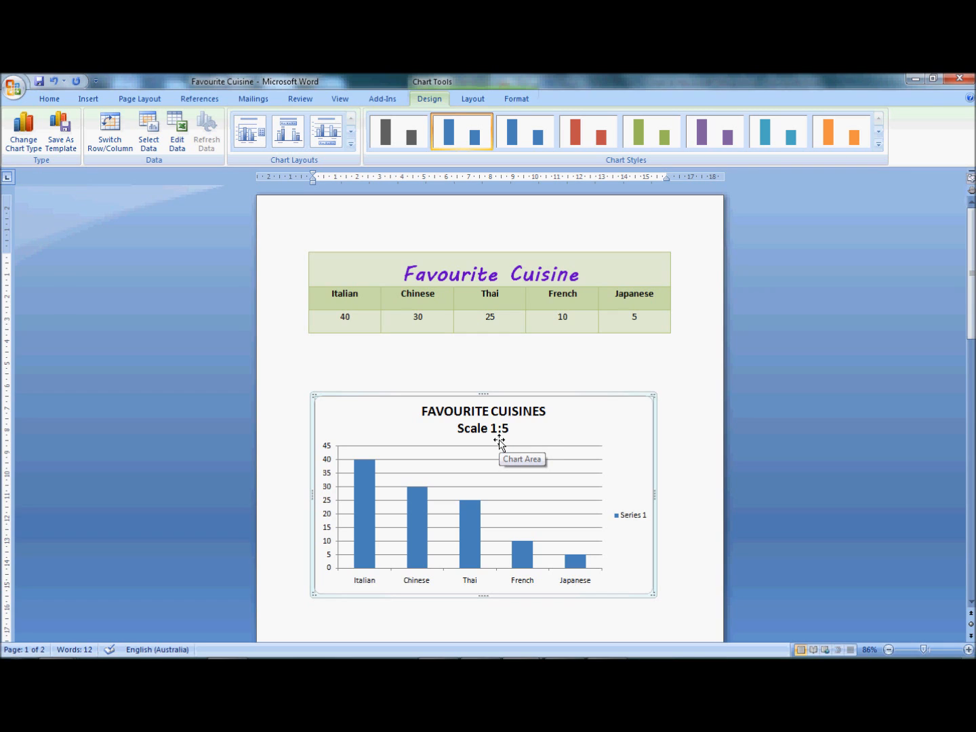
Delete the chart's legend and add a horizontal axis title below the axis reading "CUISINES"
click(618, 514)
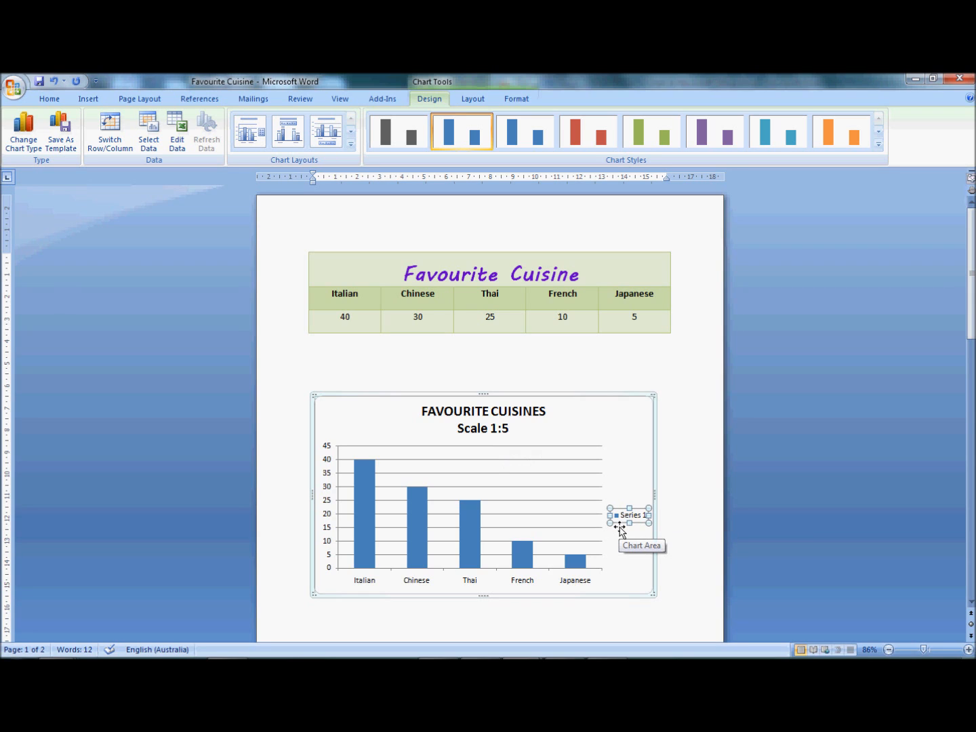
key(Delete)
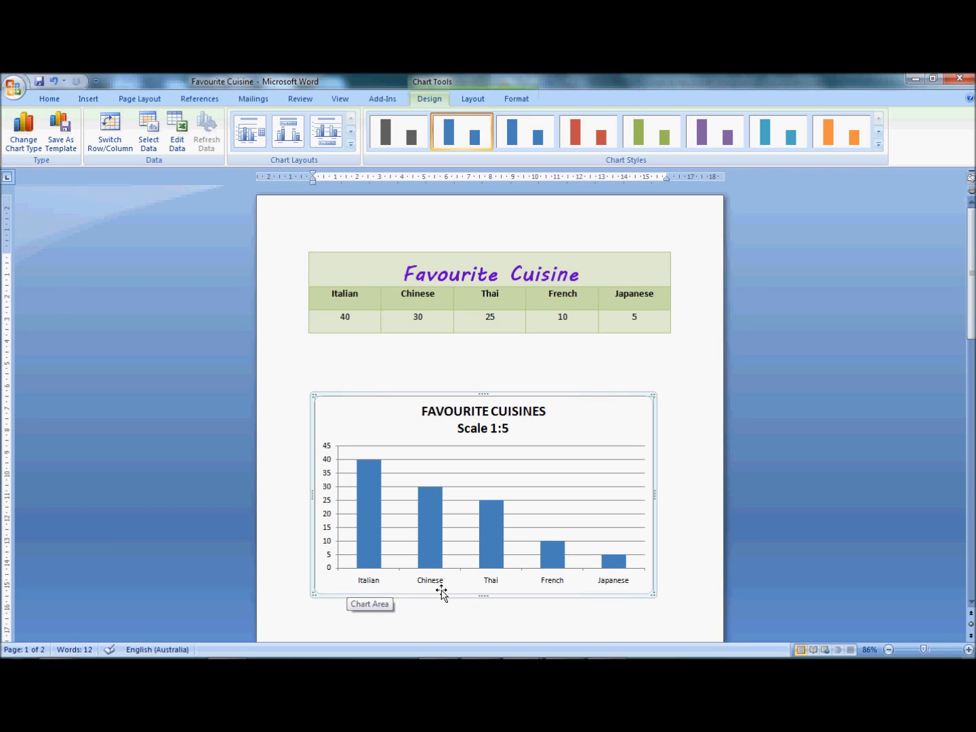
click(473, 99)
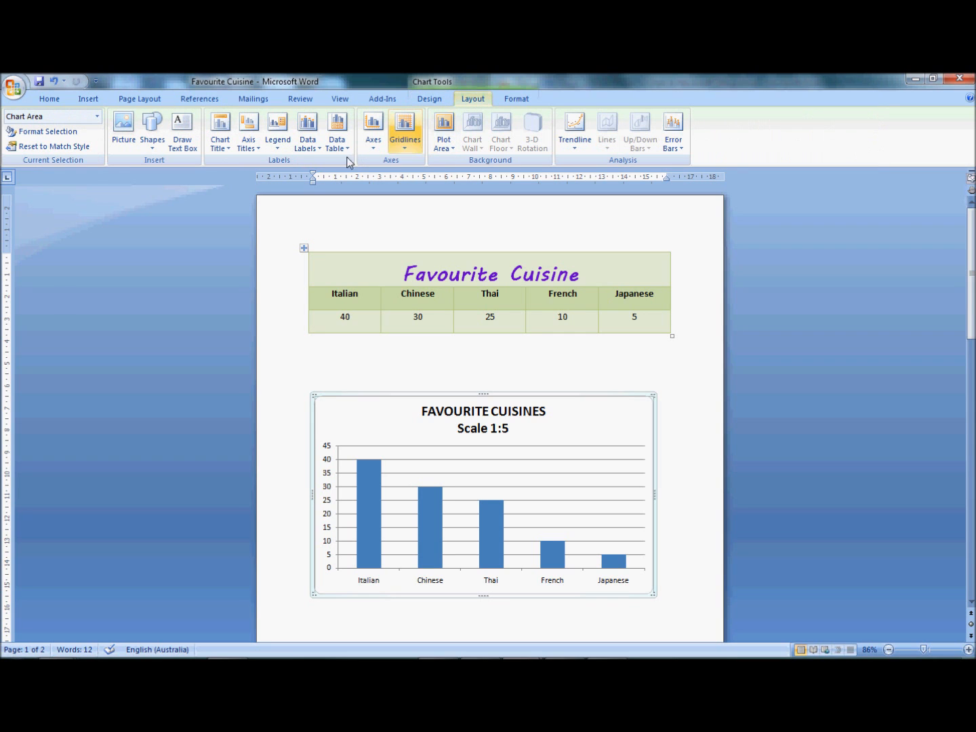
click(258, 152)
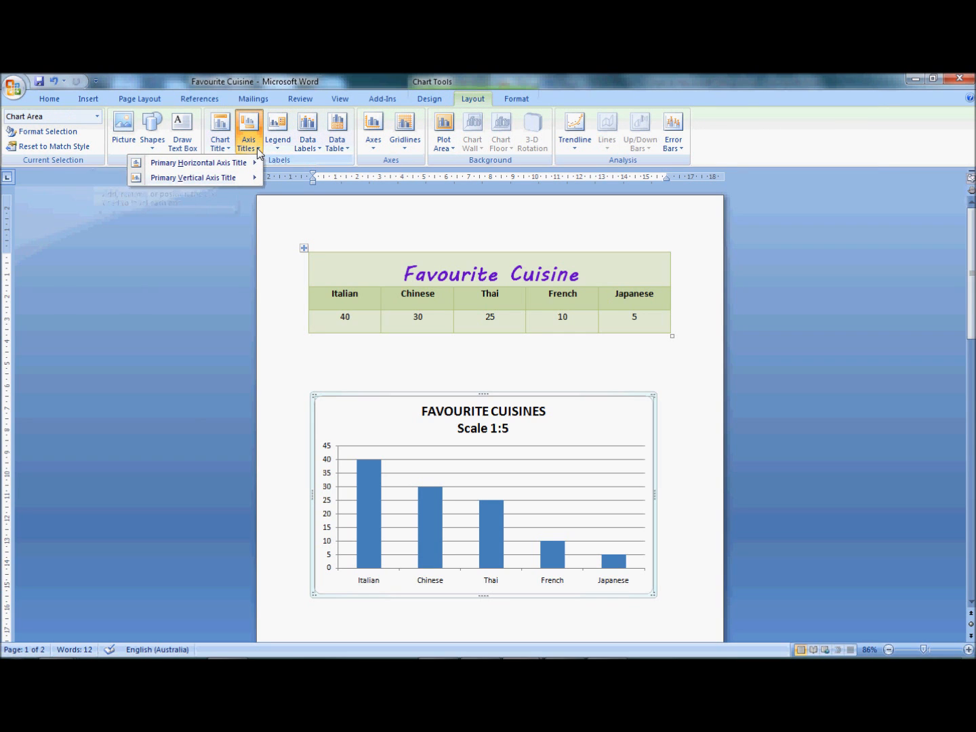
mouse_move(242, 166)
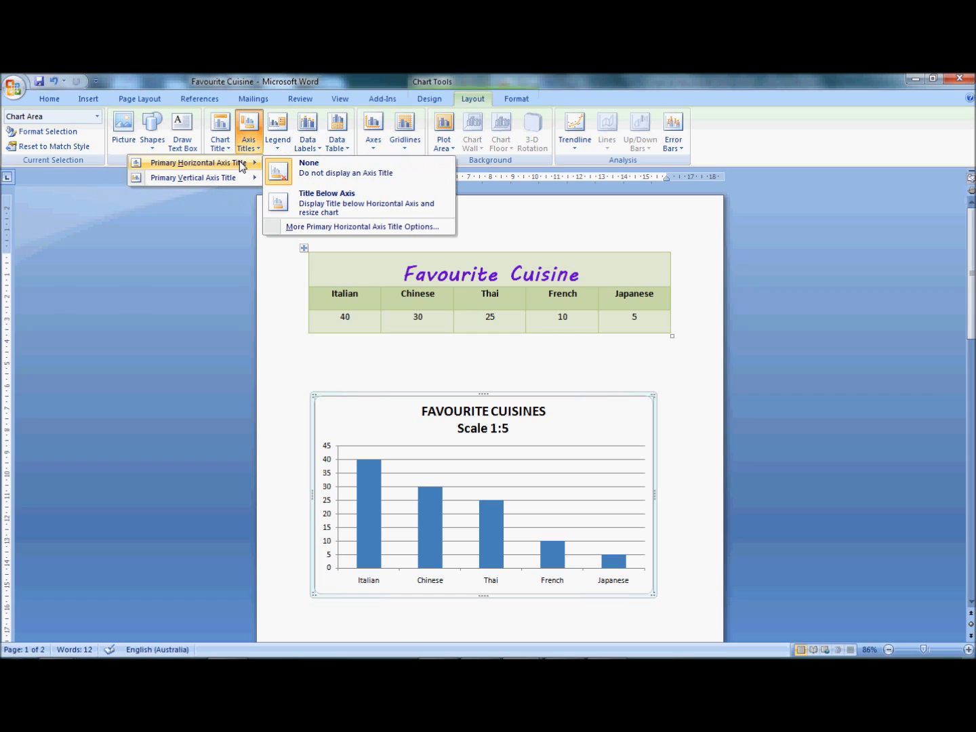
click(332, 207)
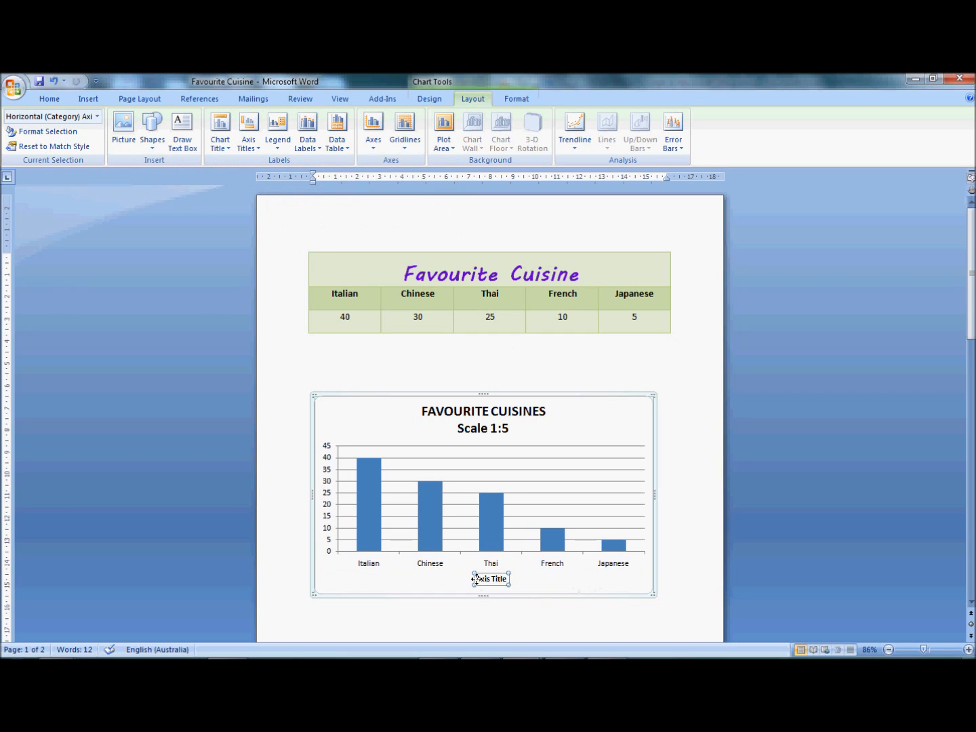
drag(476, 579, 499, 581)
text(cuiSINES)
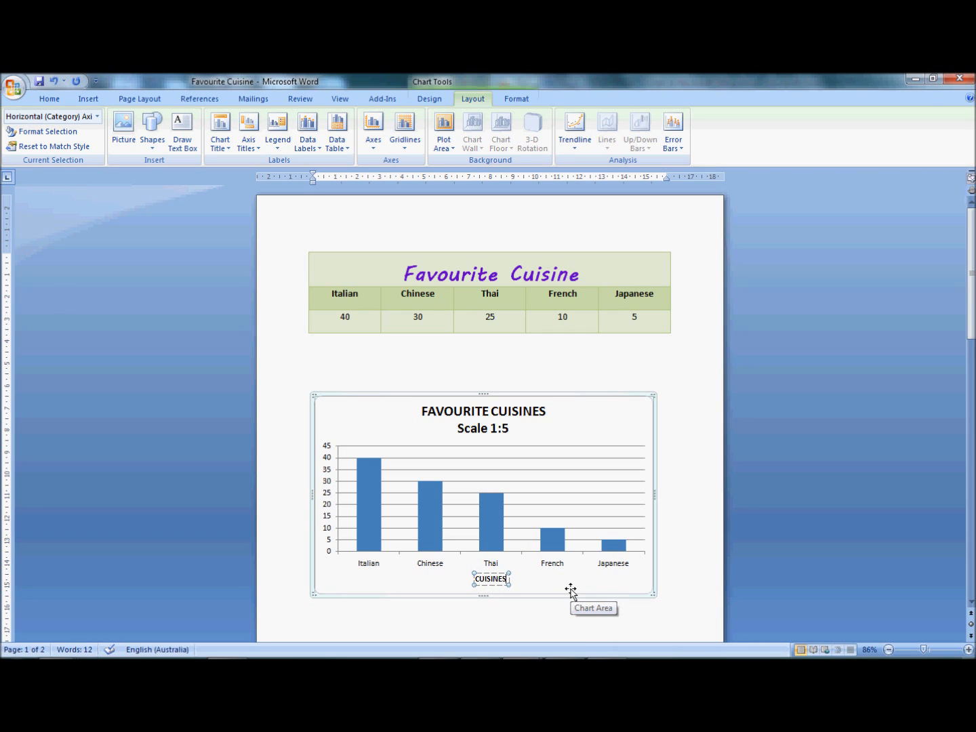
click(578, 586)
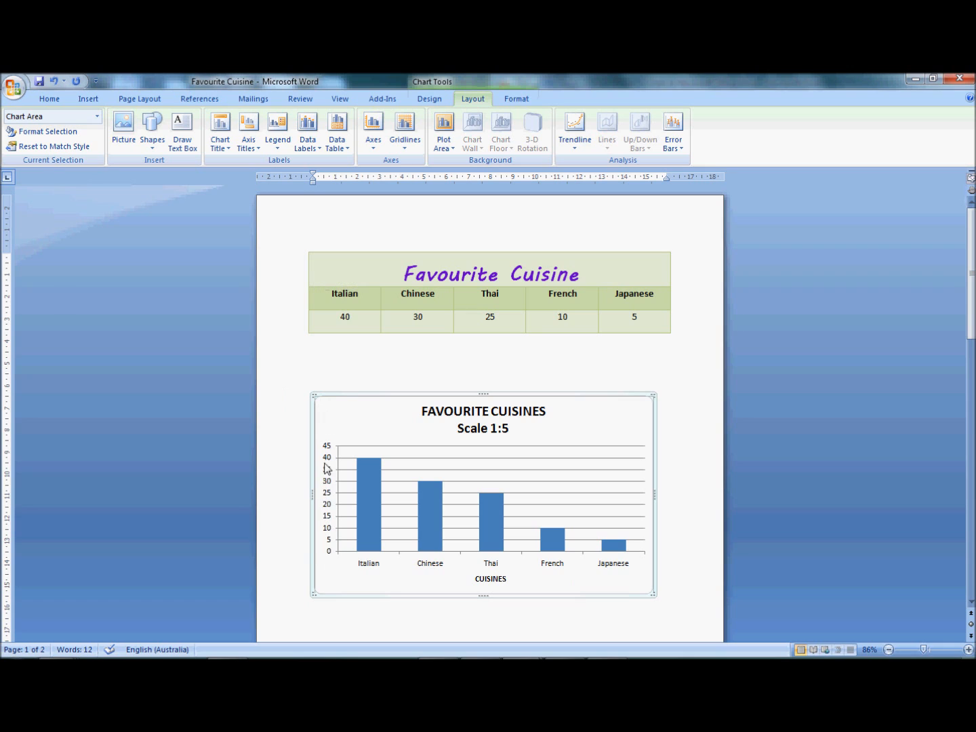
Add a rotated title to the chart's vertical axis reading "Number of Respondents"
click(260, 148)
mouse_move(230, 177)
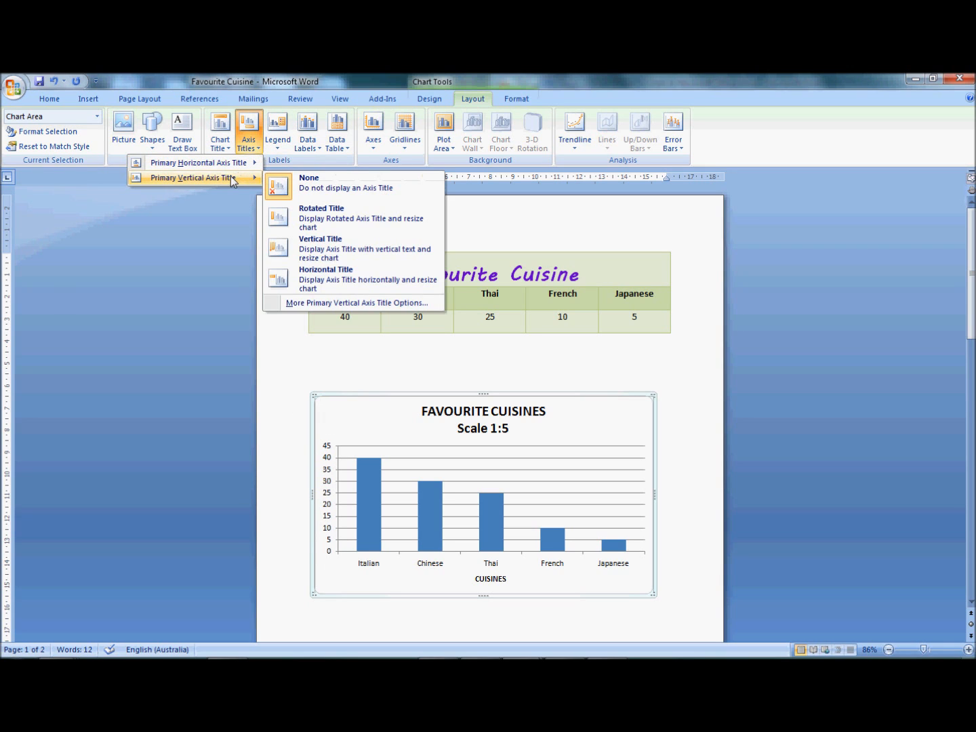
click(346, 219)
drag(330, 516, 328, 479)
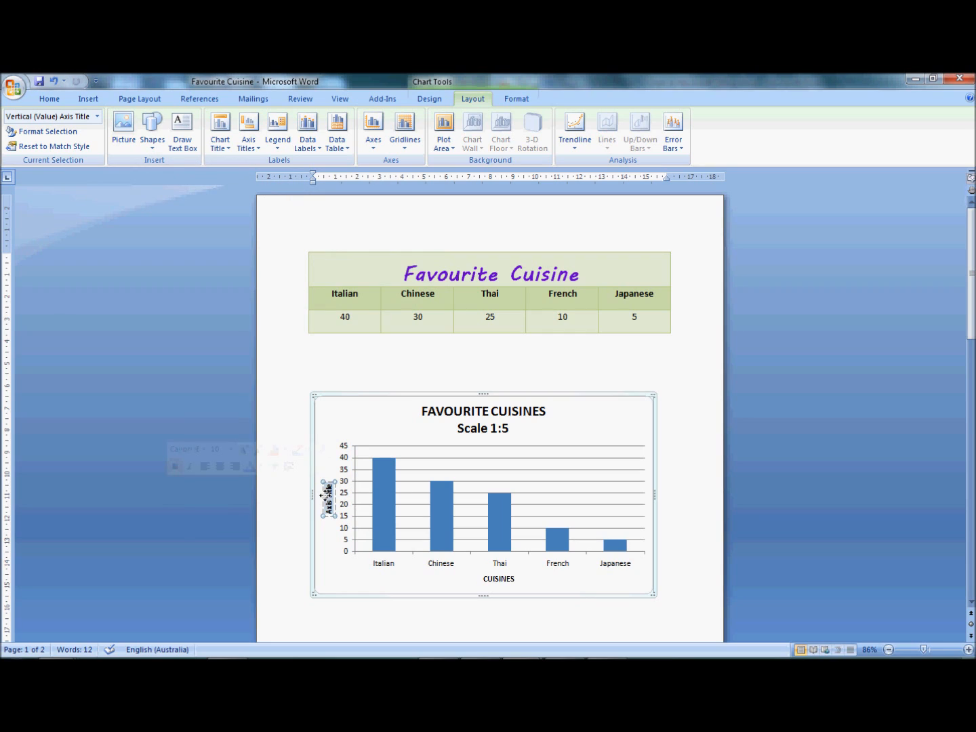
text(Number)
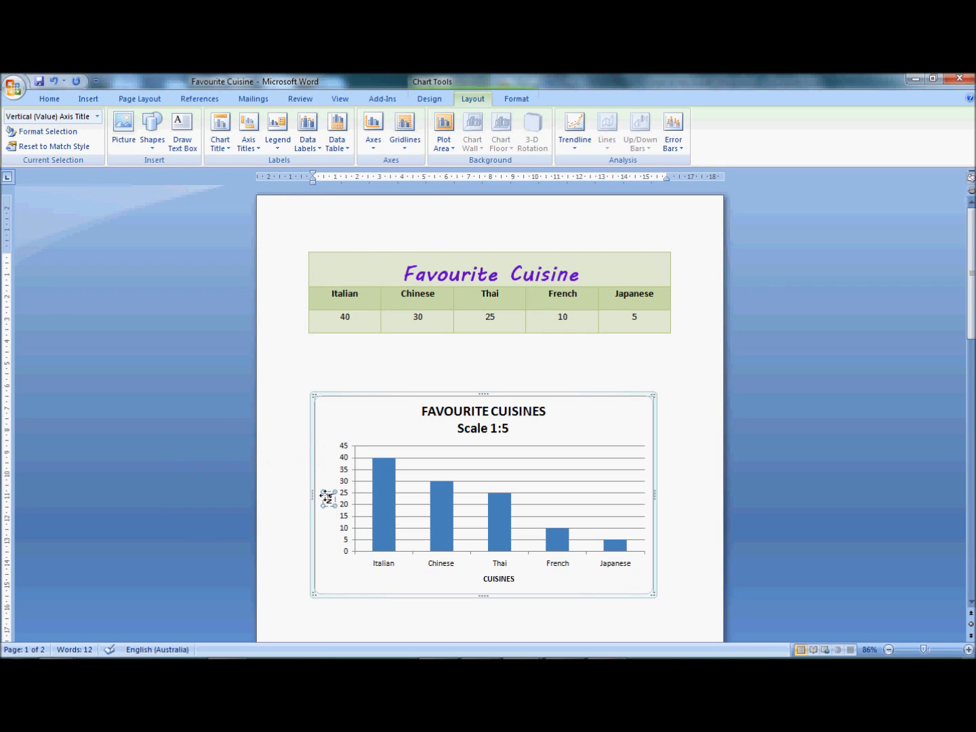
text( of Respondent)
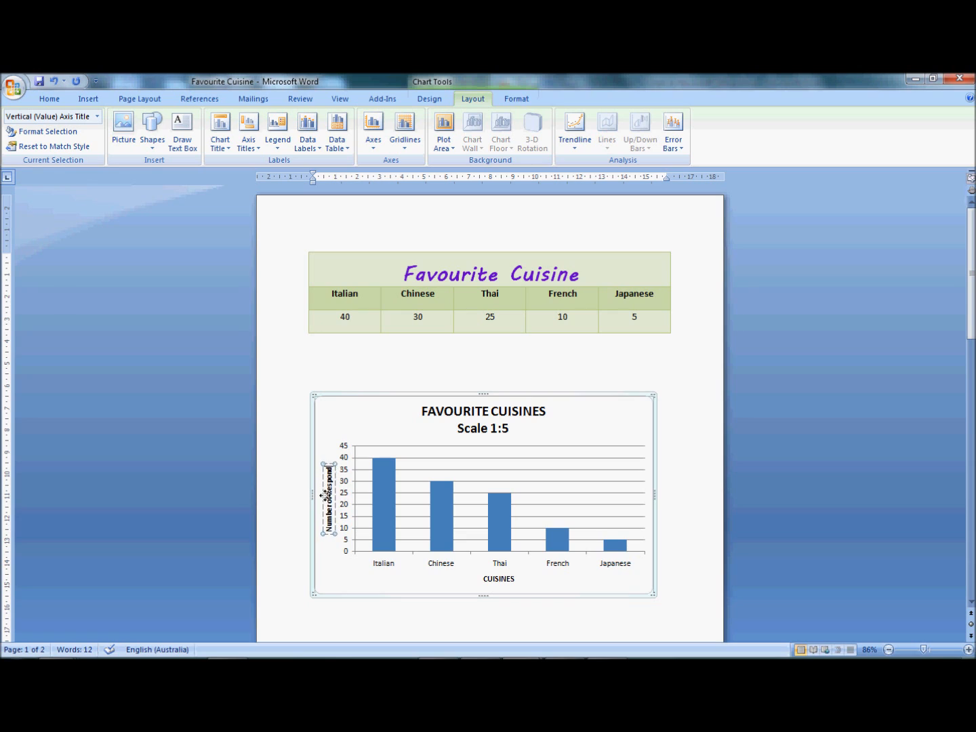
text(s)
click(331, 444)
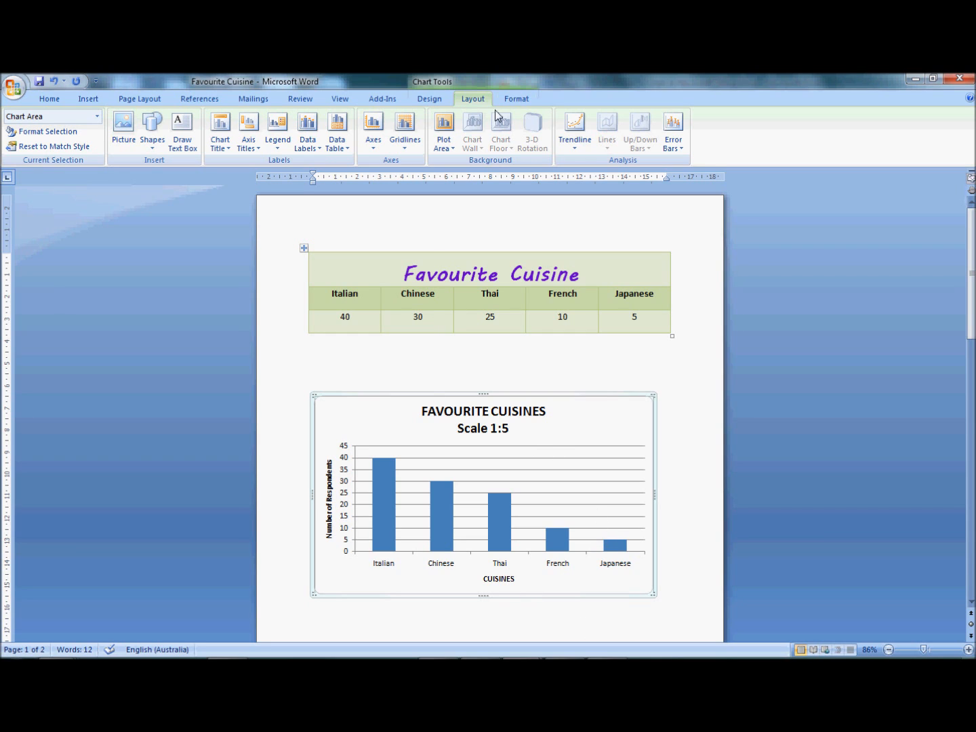
Apply the chart style with orange columns on a black background, and deselect the chart
click(437, 102)
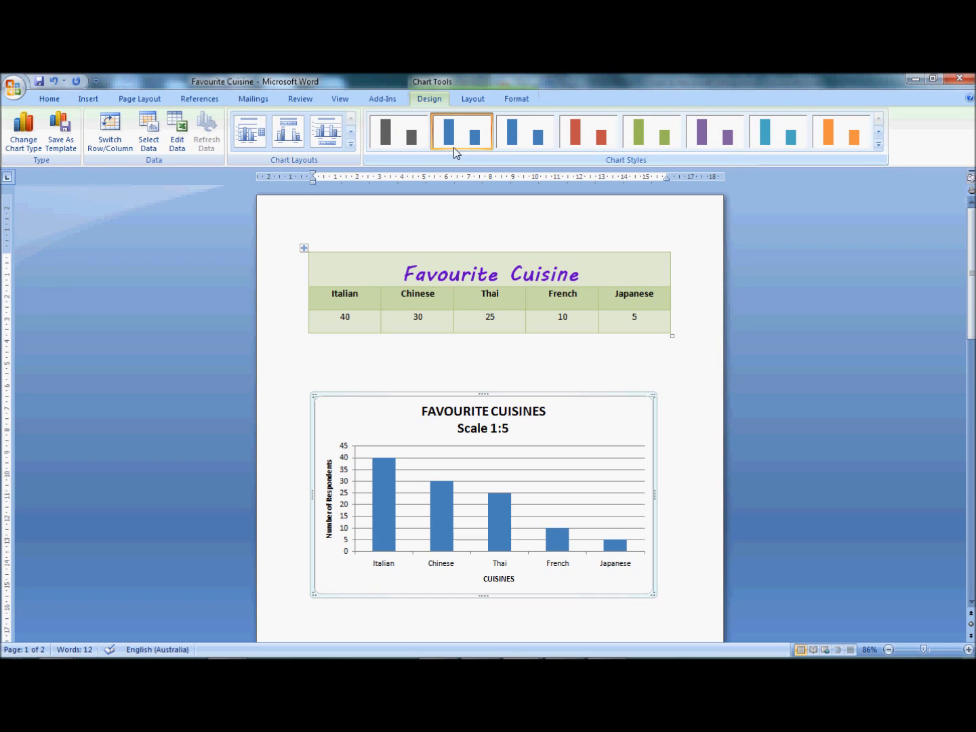
click(878, 144)
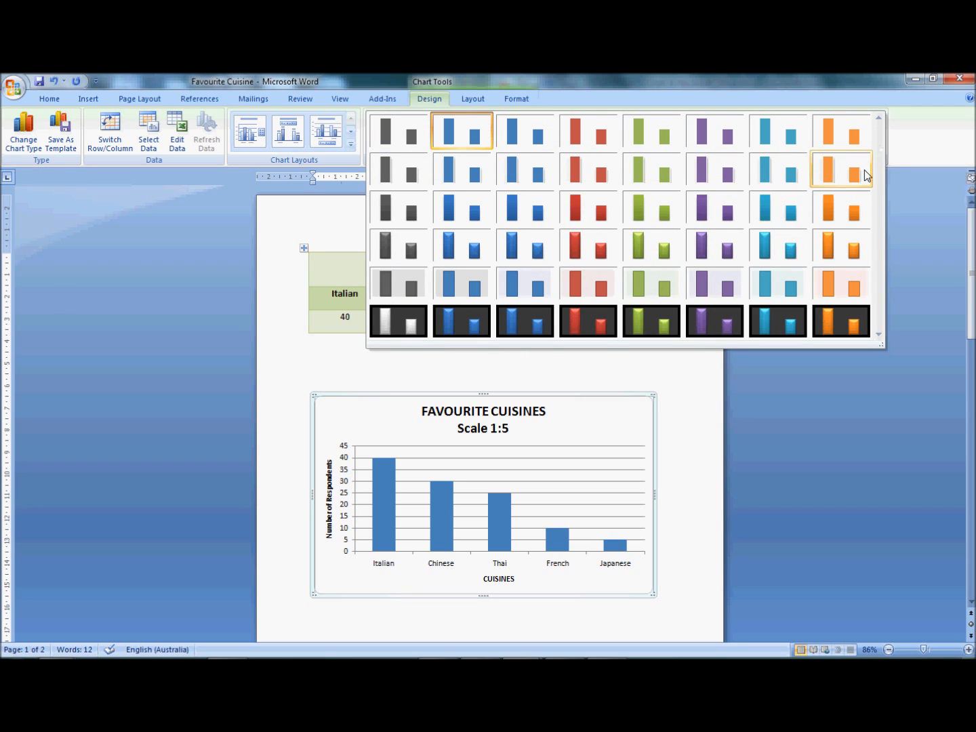
click(851, 322)
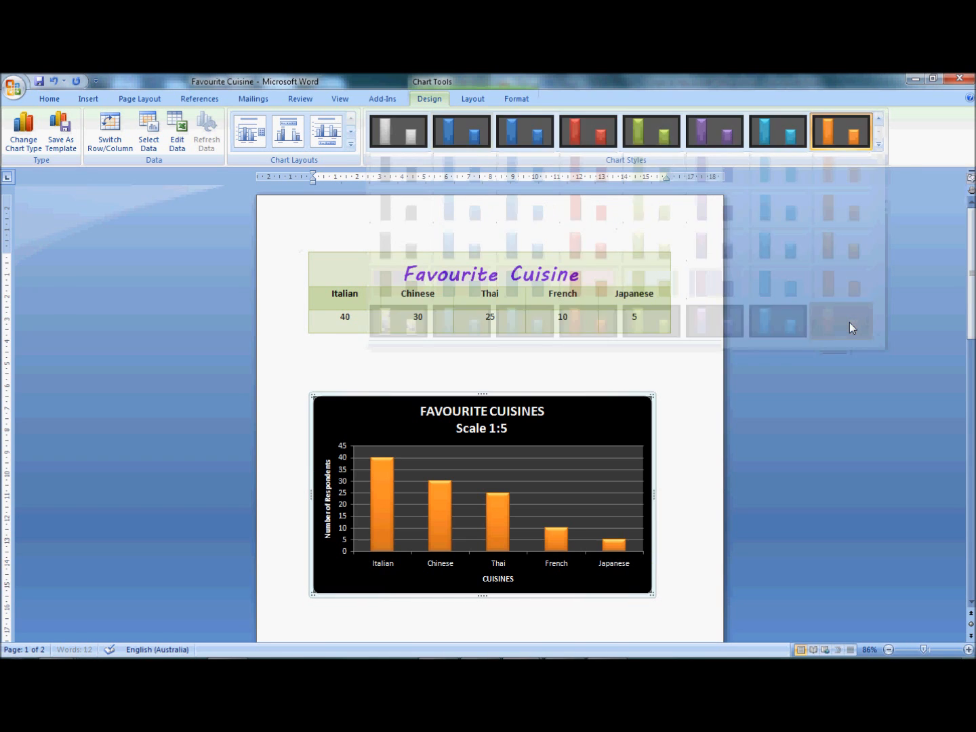
click(680, 625)
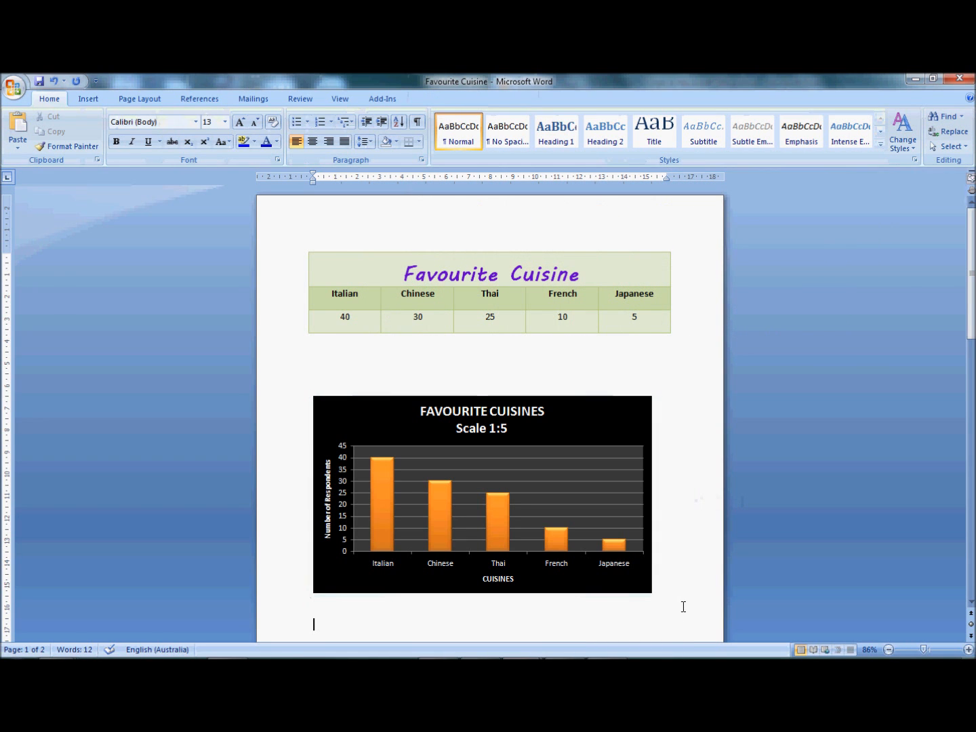